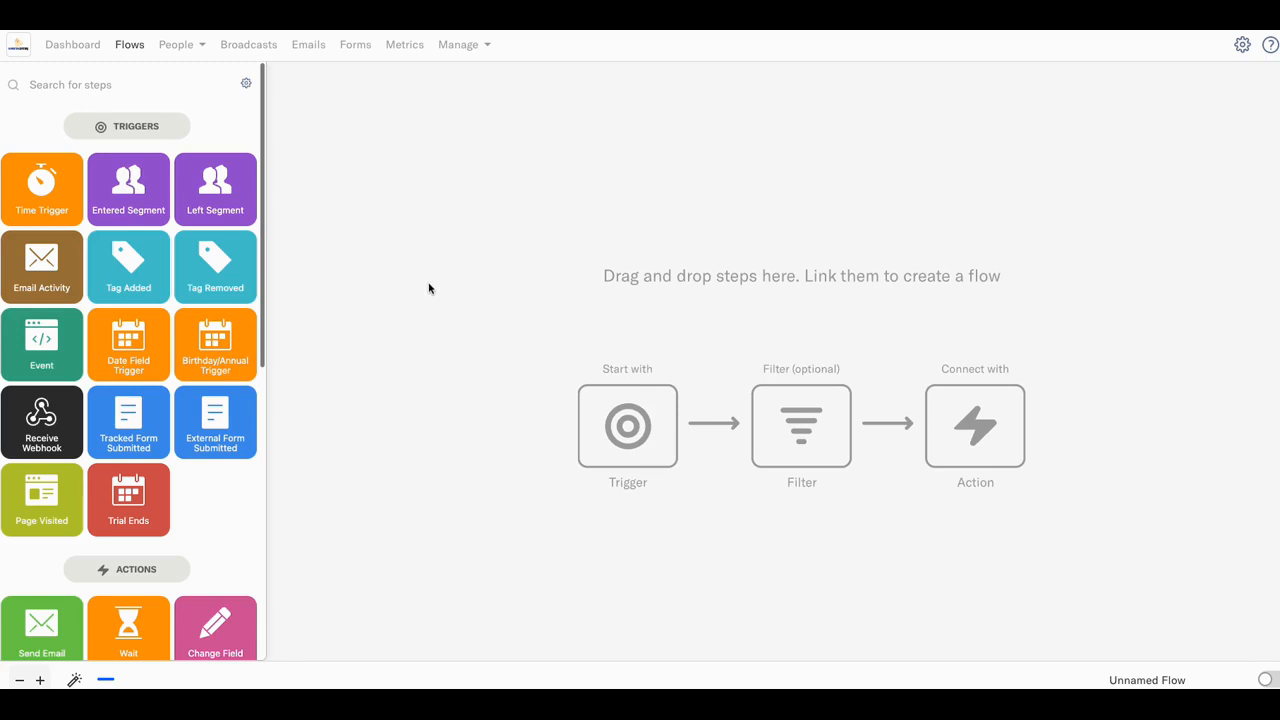
Step: Look through the trigger, action and filter steps available for building a flow
{"action": "scroll", "coordinate": [247, 303], "scroll_direction": "down", "scroll_amount": 2}
{"action": "scroll", "coordinate": [247, 303], "scroll_direction": "down", "scroll_amount": 4}
{"action": "scroll", "coordinate": [246, 302], "scroll_direction": "up", "scroll_amount": 6}
{"action": "scroll", "coordinate": [243, 300], "scroll_direction": "down", "scroll_amount": 2}
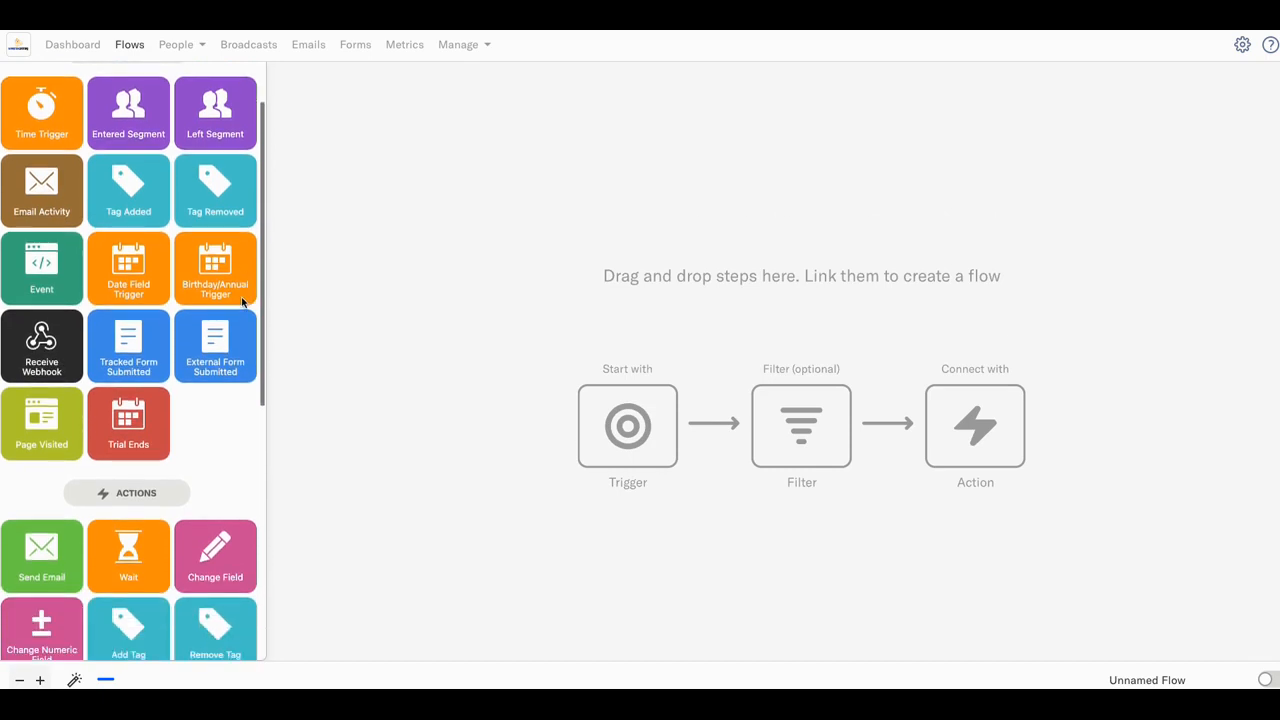
{"action": "scroll", "coordinate": [241, 300], "scroll_direction": "down", "scroll_amount": 1}
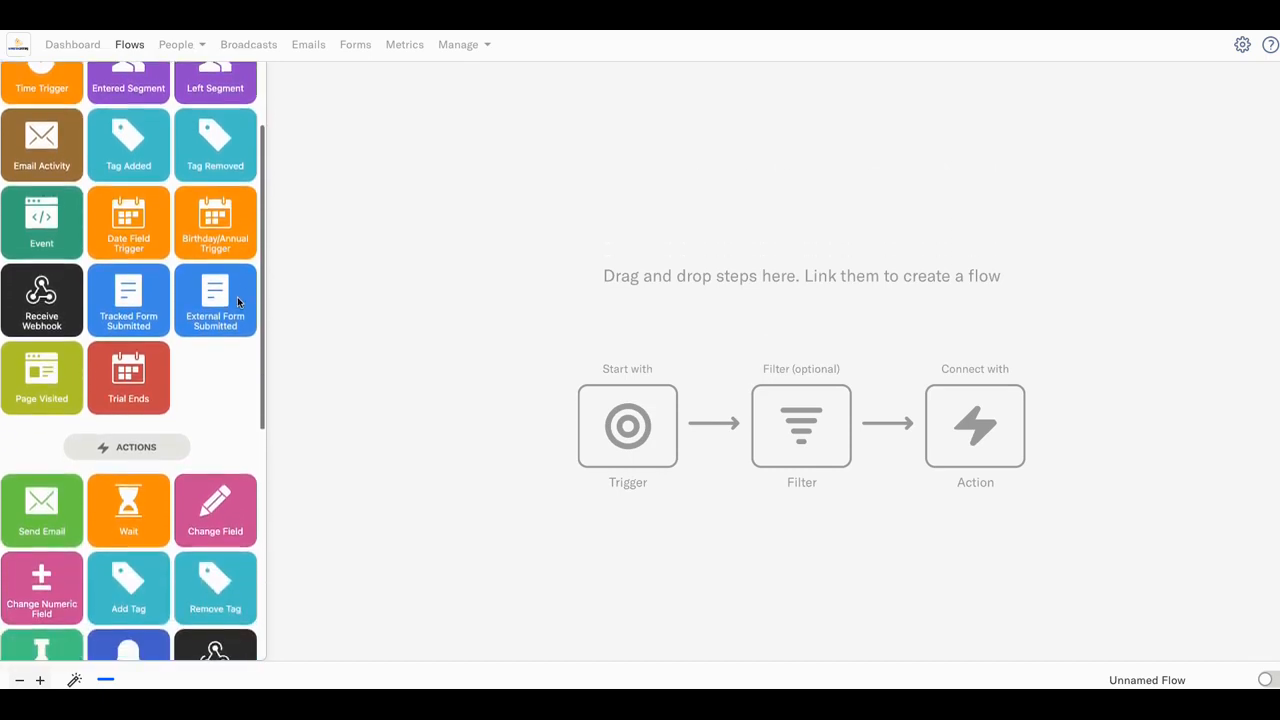
{"action": "scroll", "coordinate": [239, 303], "scroll_direction": "up", "scroll_amount": 3}
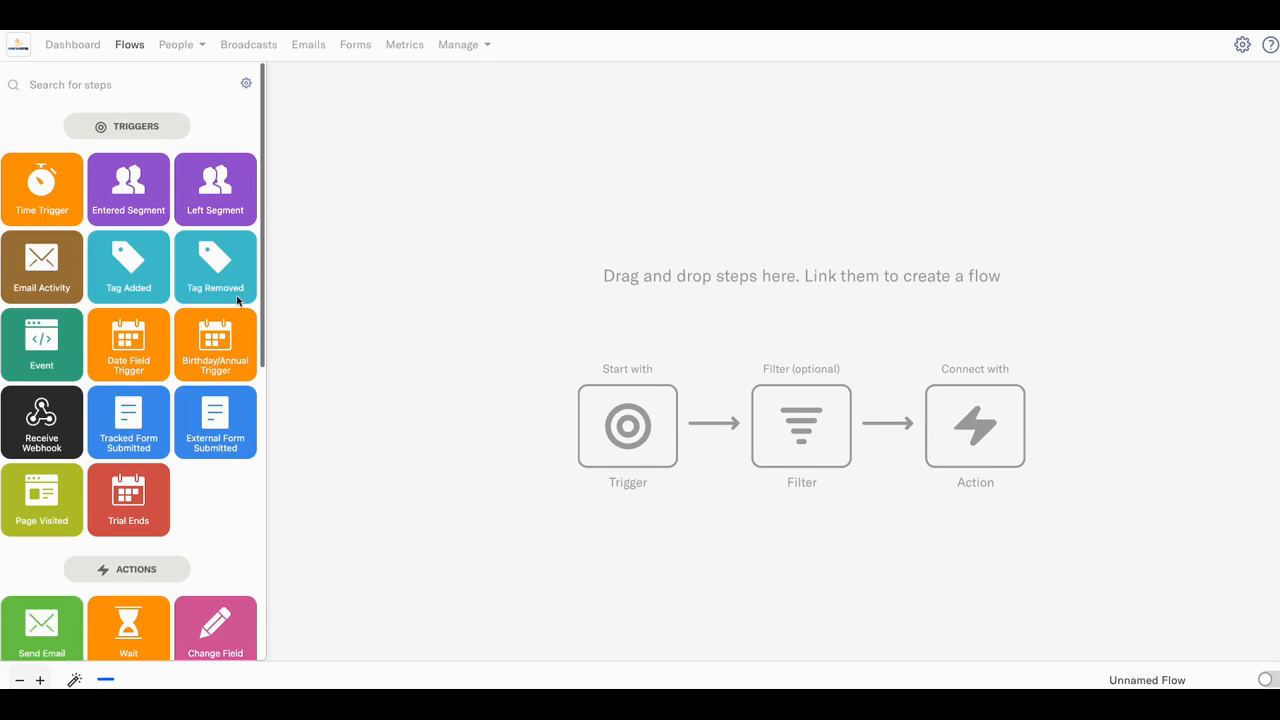
{"action": "scroll", "coordinate": [237, 295], "scroll_direction": "down", "scroll_amount": 2}
{"action": "scroll", "coordinate": [237, 295], "scroll_direction": "up", "scroll_amount": 2}
{"action": "scroll", "coordinate": [259, 344], "scroll_direction": "down", "scroll_amount": 1}
{"action": "scroll", "coordinate": [257, 345], "scroll_direction": "up", "scroll_amount": 1}
{"action": "scroll", "coordinate": [259, 355], "scroll_direction": "down", "scroll_amount": 2}
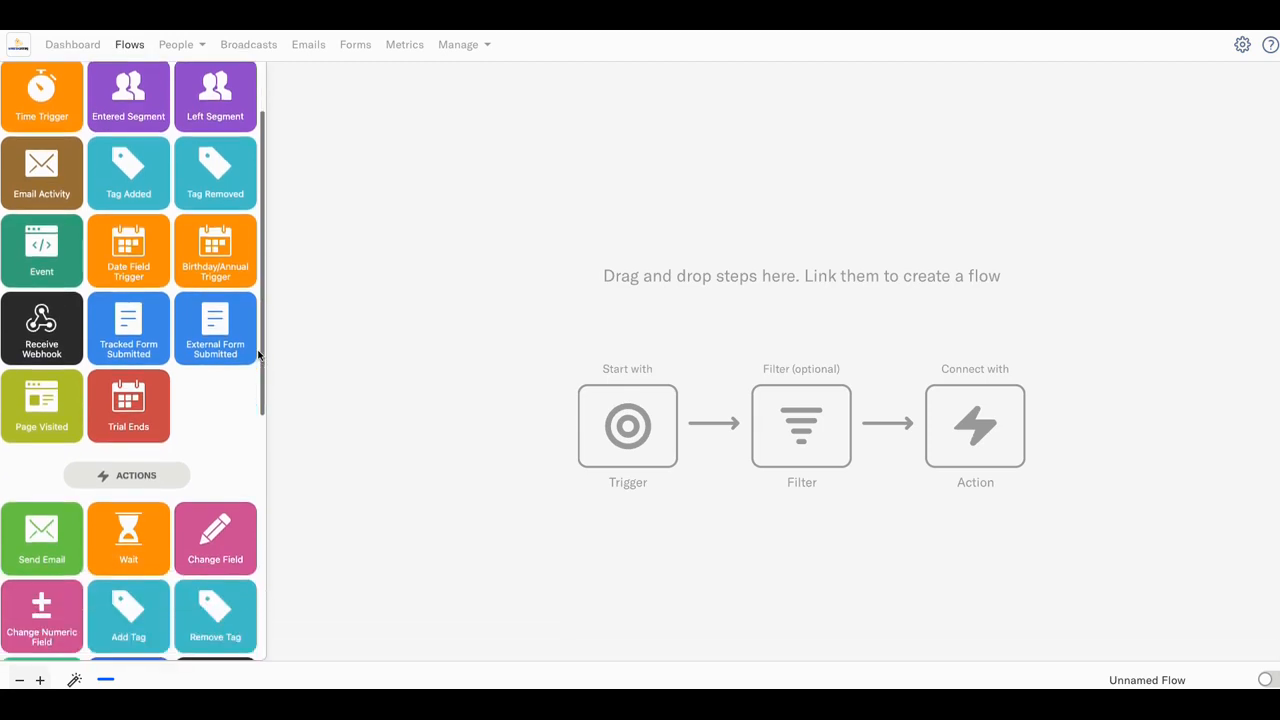
{"action": "scroll", "coordinate": [258, 352], "scroll_direction": "up", "scroll_amount": 2}
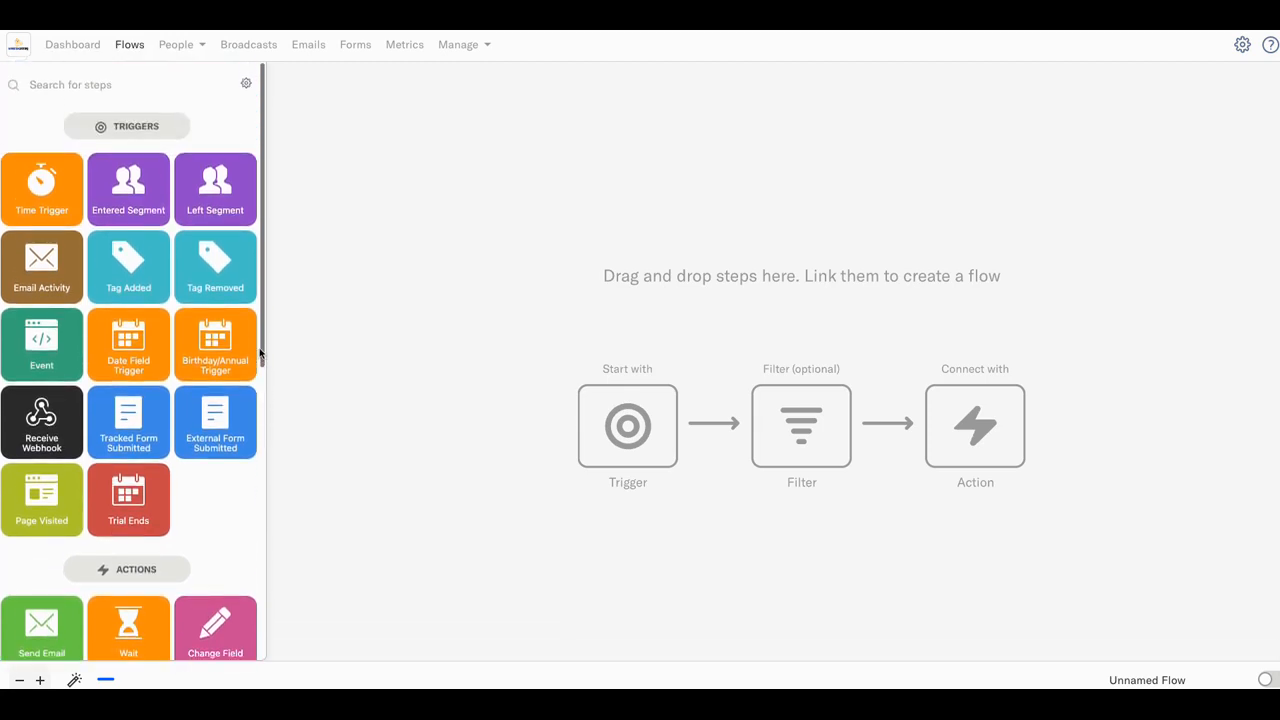
{"action": "scroll", "coordinate": [259, 352], "scroll_direction": "down", "scroll_amount": 1}
{"action": "scroll", "coordinate": [259, 352], "scroll_direction": "down", "scroll_amount": 1}
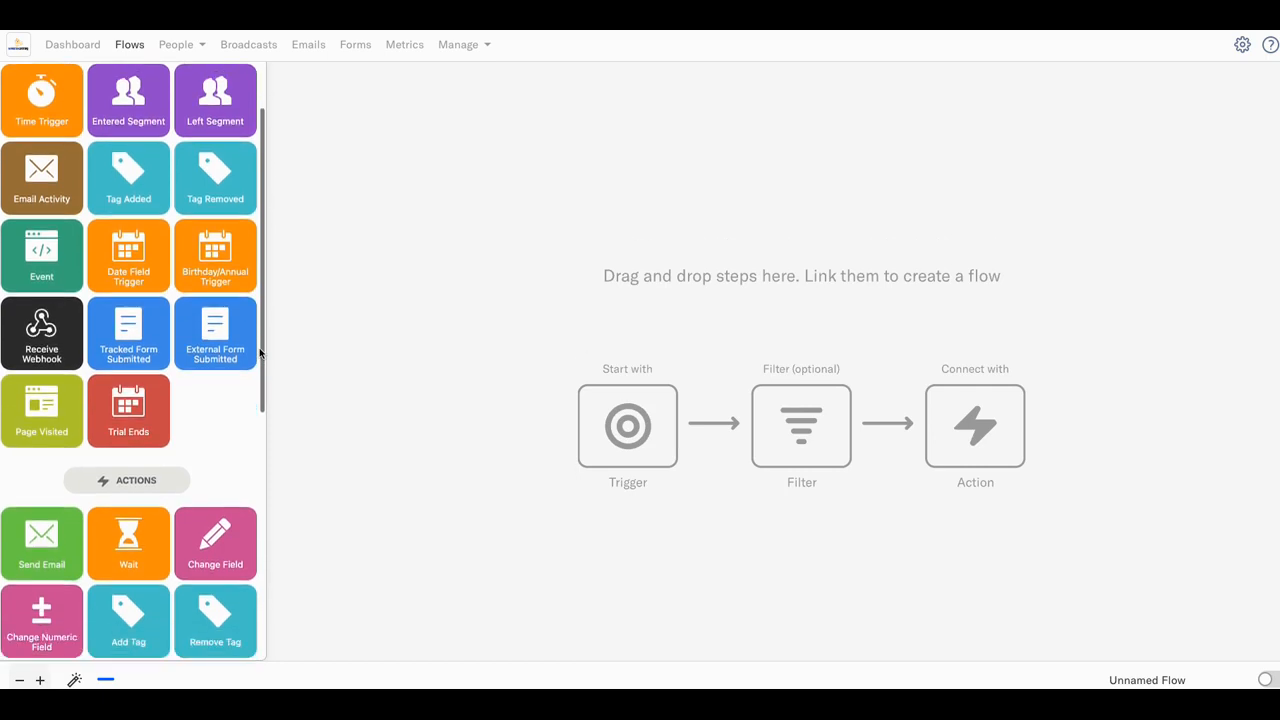
{"action": "scroll", "coordinate": [259, 352], "scroll_direction": "up", "scroll_amount": 2}
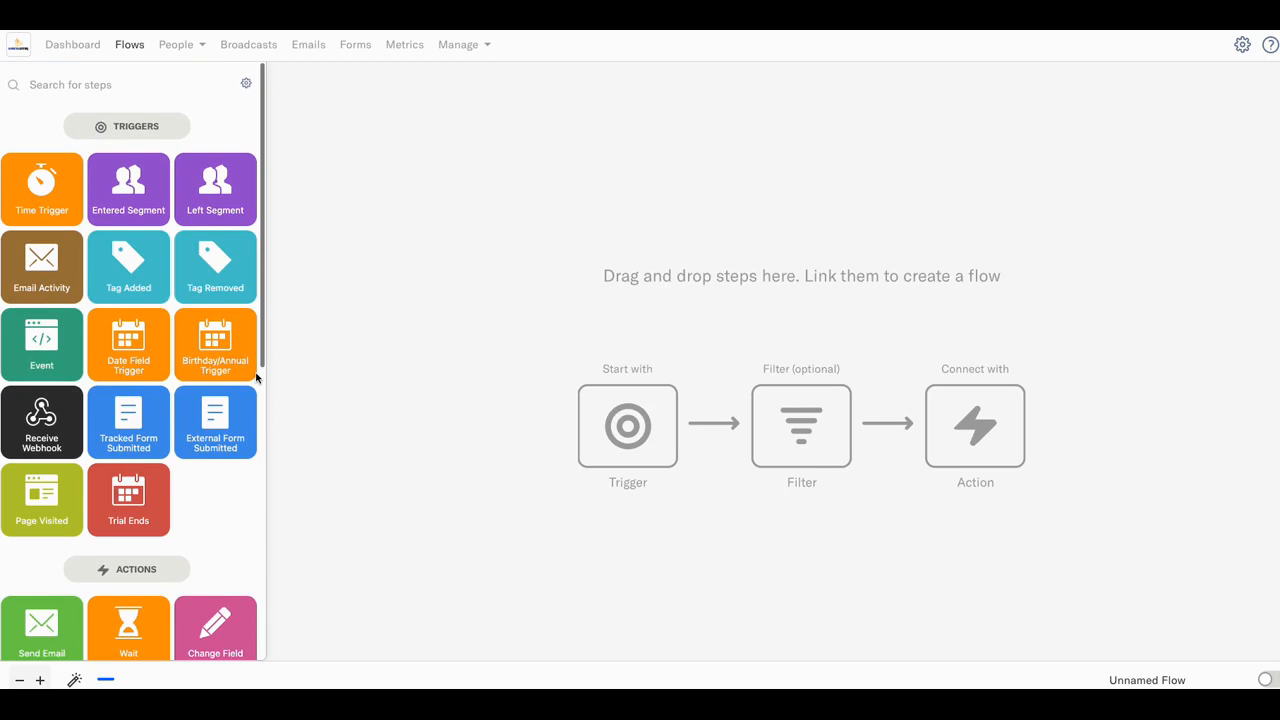
{"action": "scroll", "coordinate": [256, 377], "scroll_direction": "down", "scroll_amount": 2}
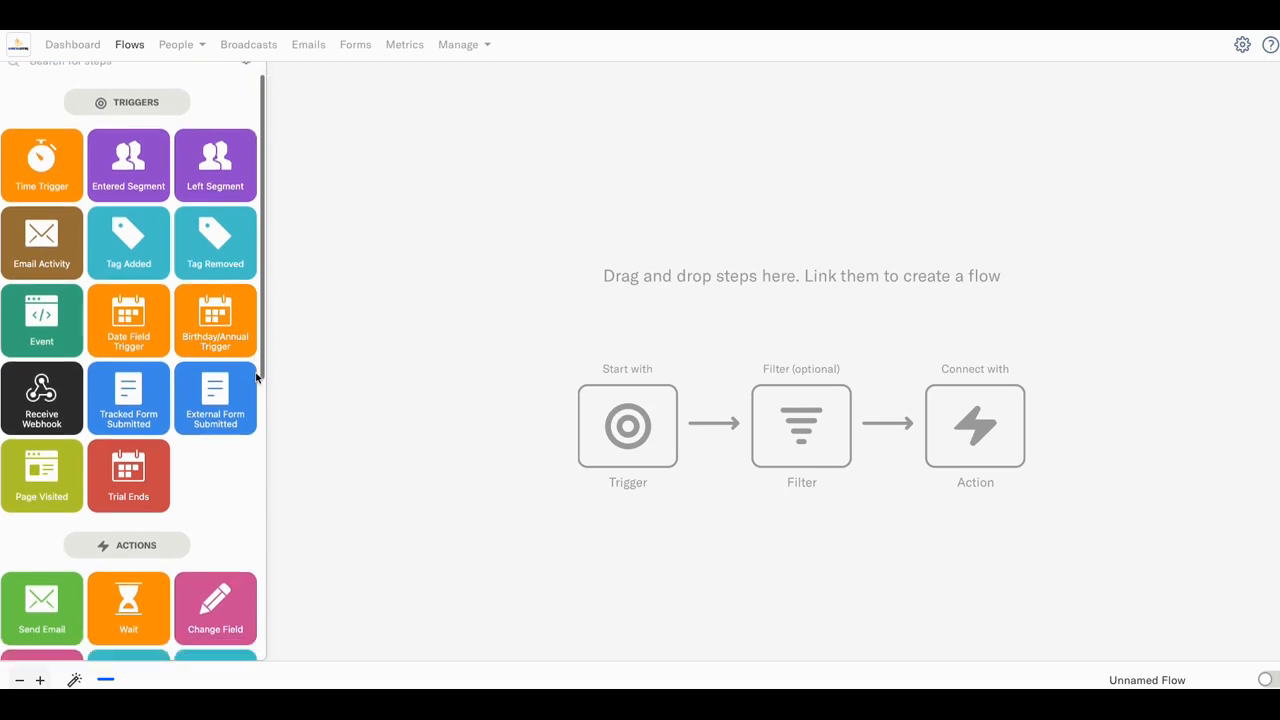
{"action": "scroll", "coordinate": [256, 377], "scroll_direction": "up", "scroll_amount": 2}
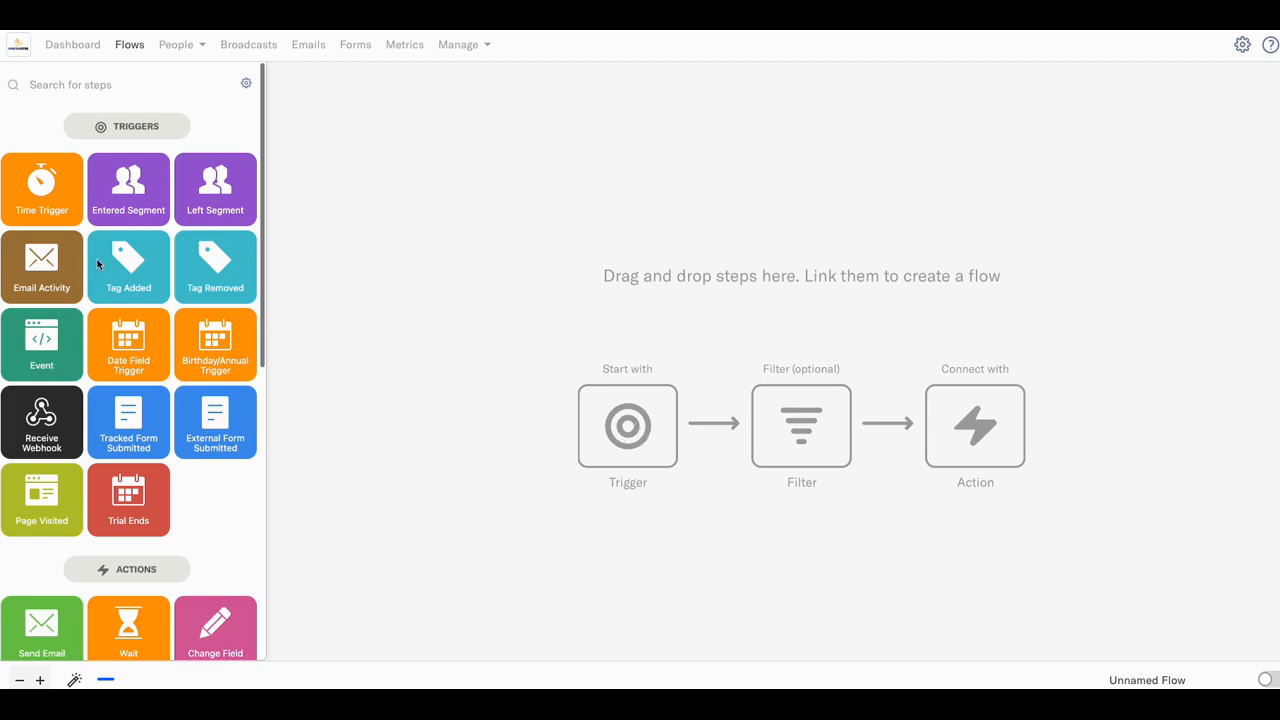
{"action": "scroll", "coordinate": [120, 266], "scroll_direction": "down", "scroll_amount": 1}
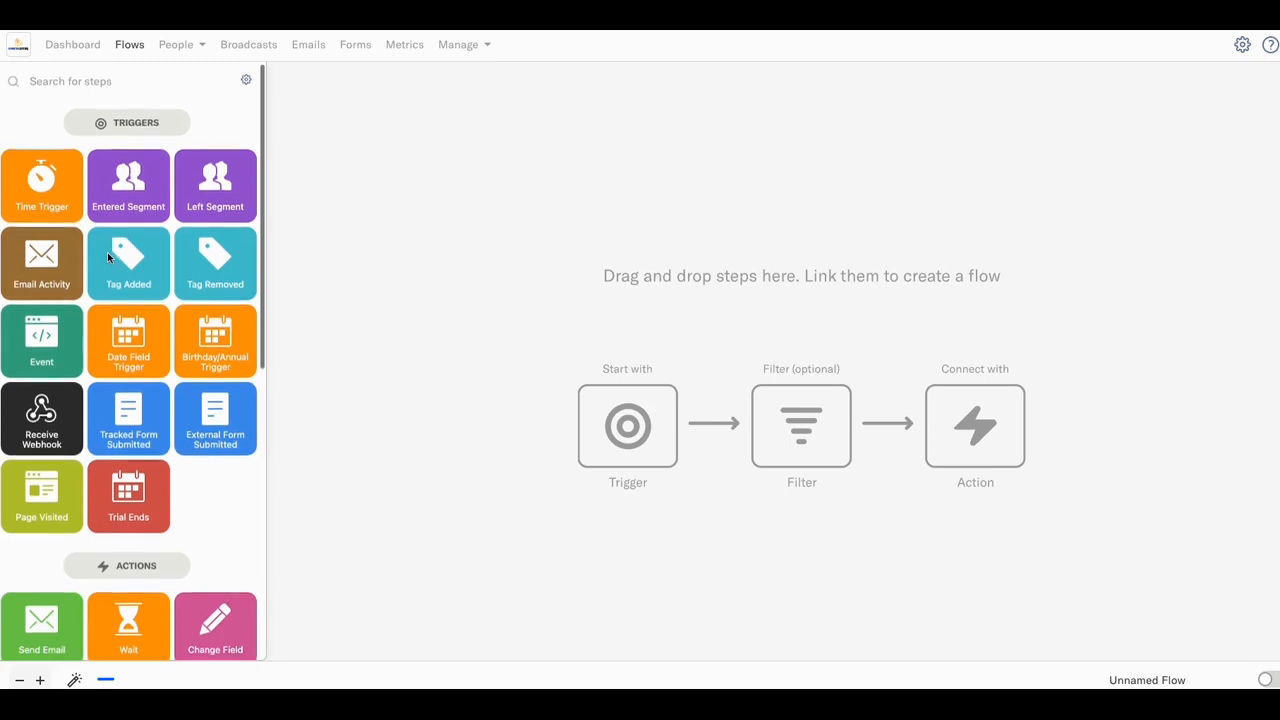
{"action": "scroll", "coordinate": [129, 268], "scroll_direction": "down", "scroll_amount": 1}
{"action": "scroll", "coordinate": [129, 267], "scroll_direction": "up", "scroll_amount": 1}
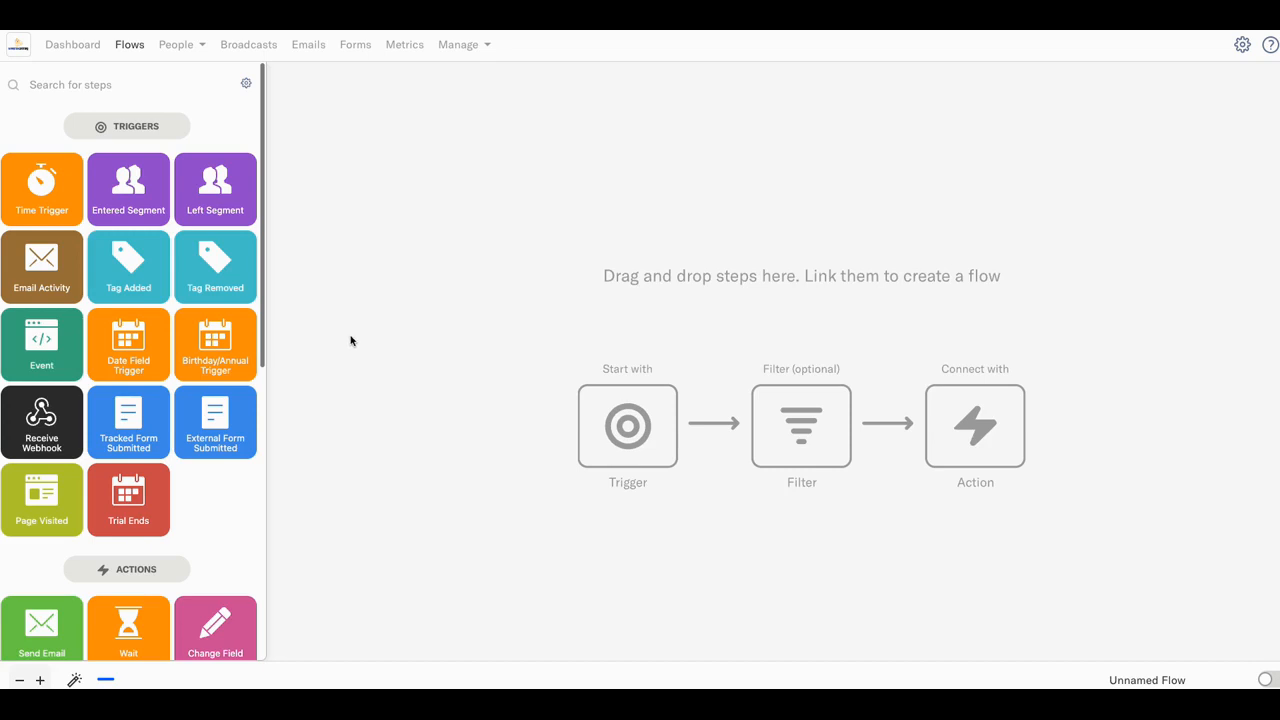
{"action": "scroll", "coordinate": [260, 370], "scroll_direction": "down", "scroll_amount": 2}
{"action": "scroll", "coordinate": [260, 370], "scroll_direction": "up", "scroll_amount": 2}
{"action": "scroll", "coordinate": [247, 387], "scroll_direction": "down", "scroll_amount": 1}
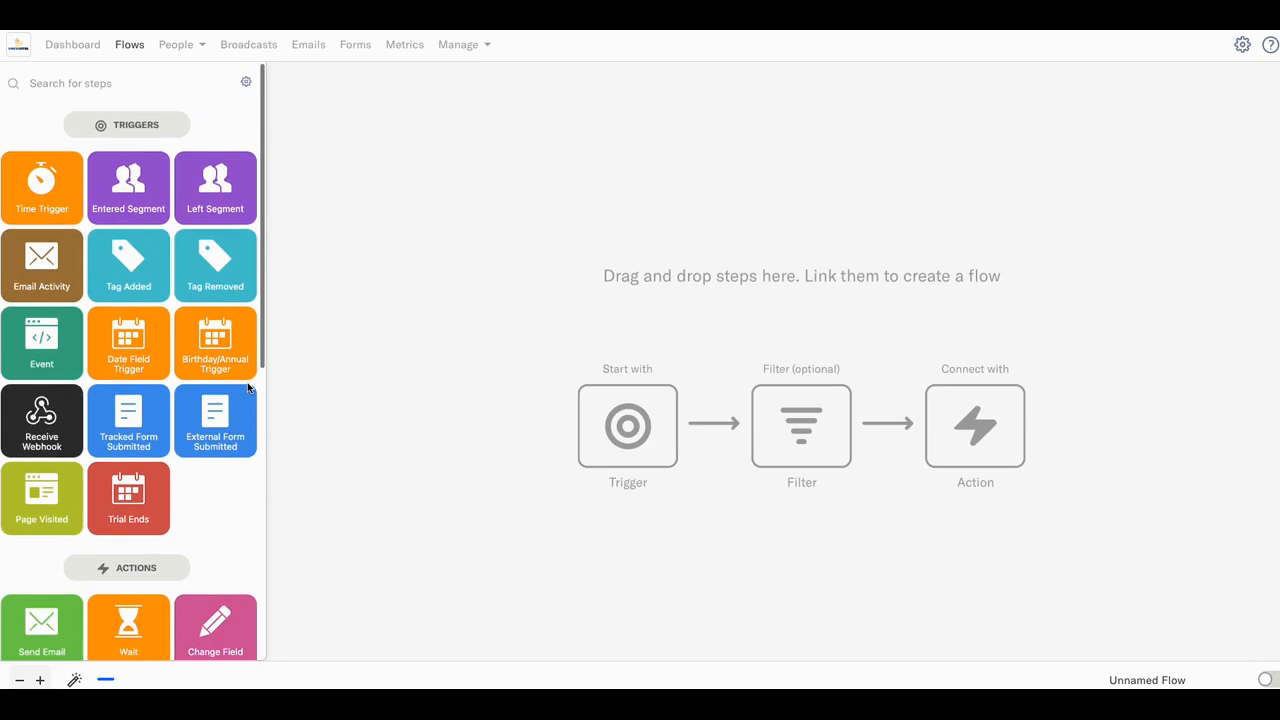
{"action": "scroll", "coordinate": [257, 344], "scroll_direction": "up", "scroll_amount": 1}
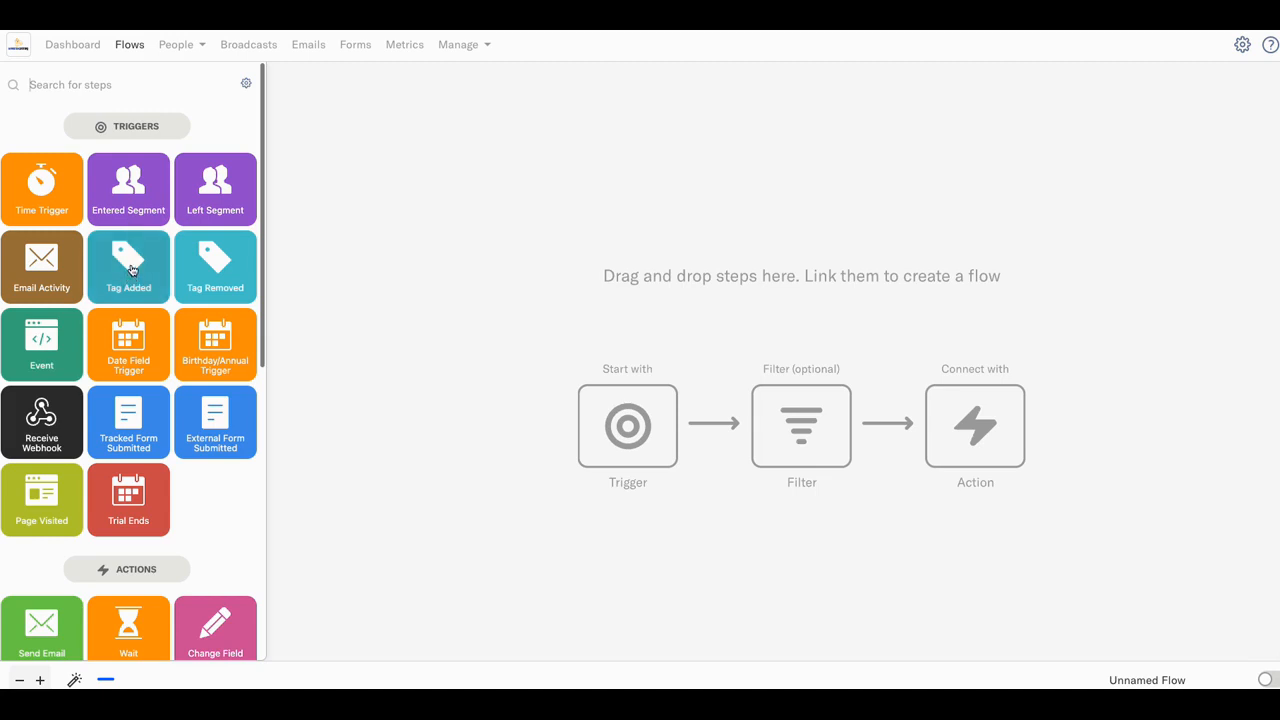
Step: Add a Tag Added trigger to the empty flow and place it near the middle of the canvas
{"action": "left_click_drag", "start_coordinate": [131, 270], "coordinate": [628, 432]}
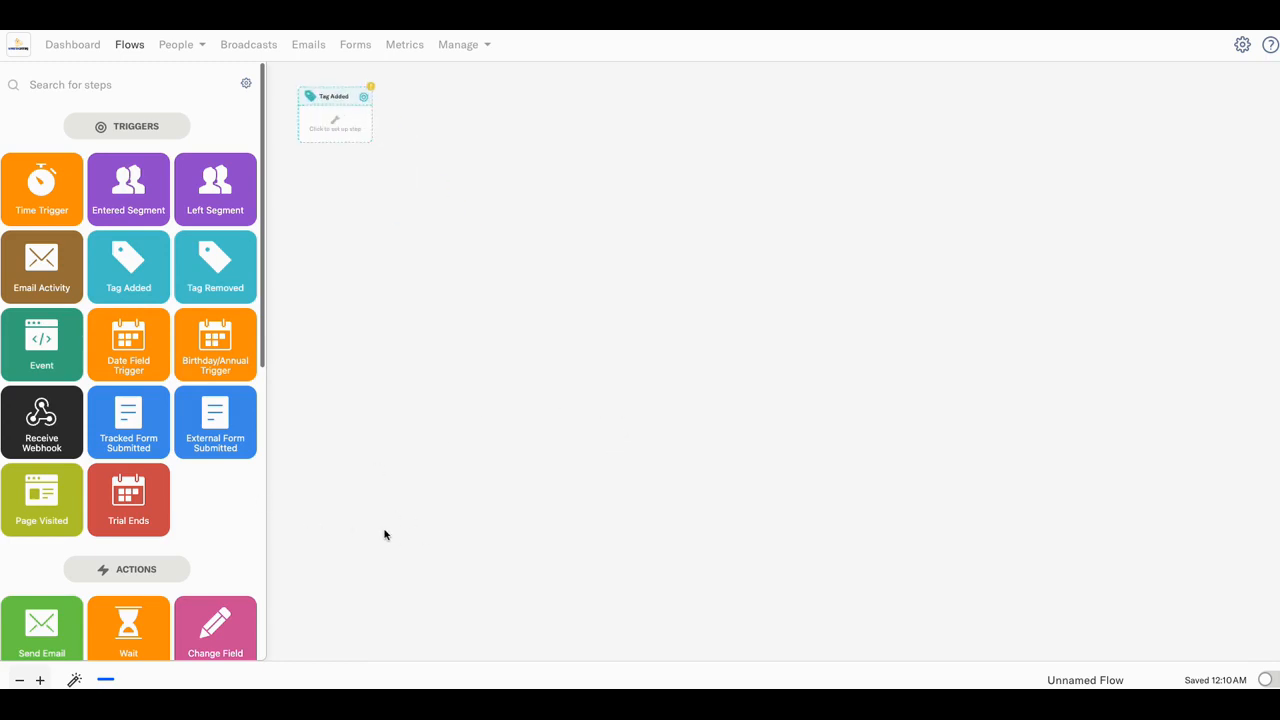
{"action": "left_click_drag", "start_coordinate": [460, 477], "coordinate": [637, 623]}
{"action": "left_click_drag", "start_coordinate": [573, 446], "coordinate": [595, 507]}
{"action": "mouse_move", "coordinate": [570, 345]}
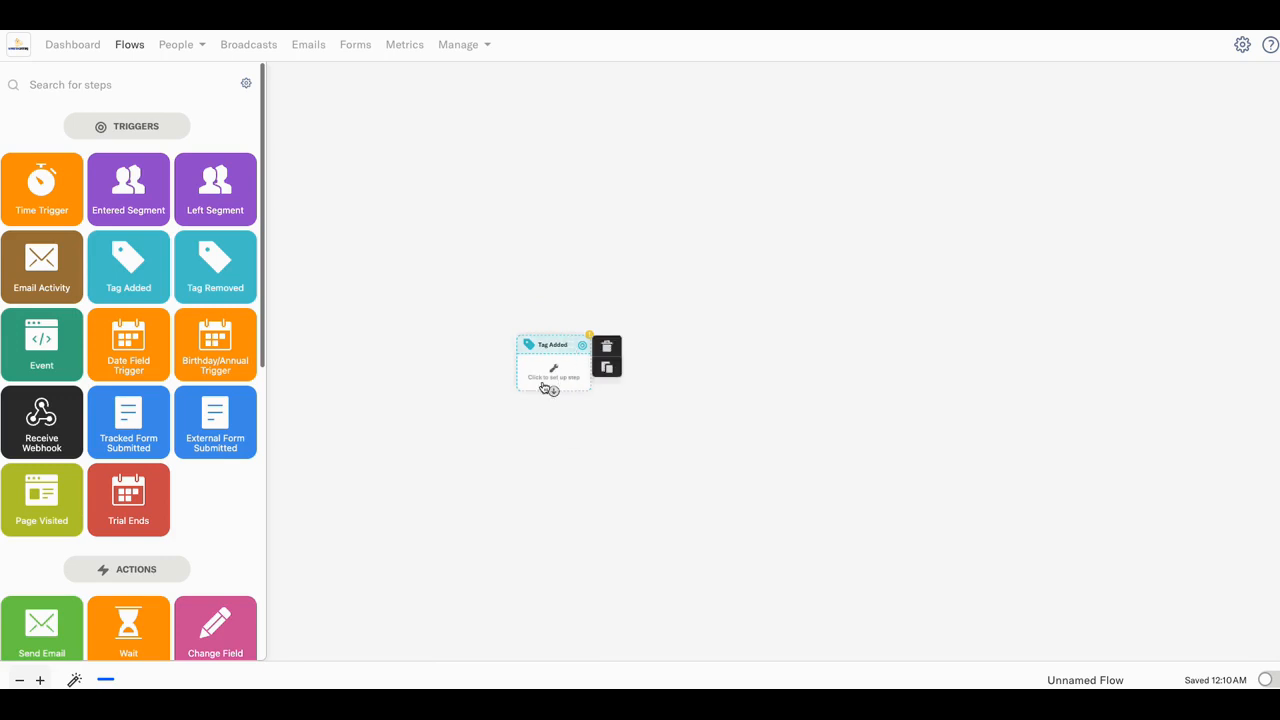
Step: Add a Send Email action to the canvas beside the Tag Added trigger
{"action": "scroll", "coordinate": [210, 416], "scroll_direction": "down", "scroll_amount": 2}
{"action": "scroll", "coordinate": [210, 416], "scroll_direction": "down", "scroll_amount": 3}
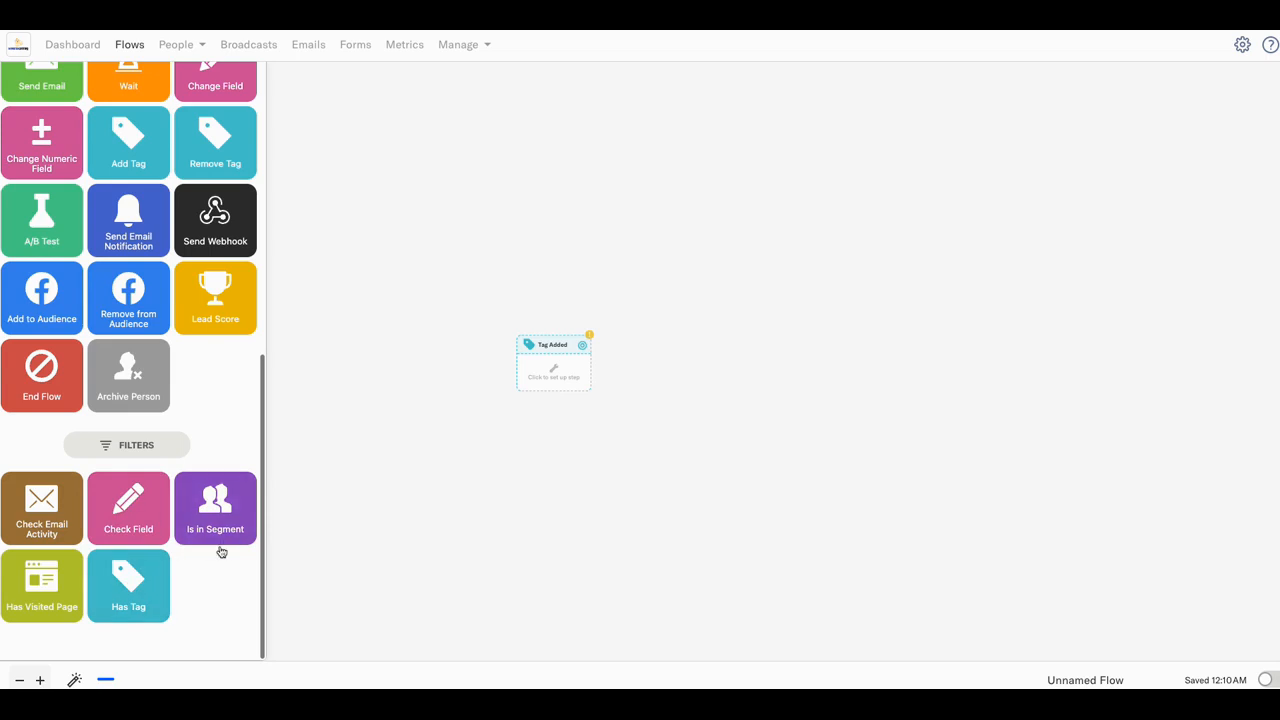
{"action": "scroll", "coordinate": [194, 533], "scroll_direction": "up", "scroll_amount": 5}
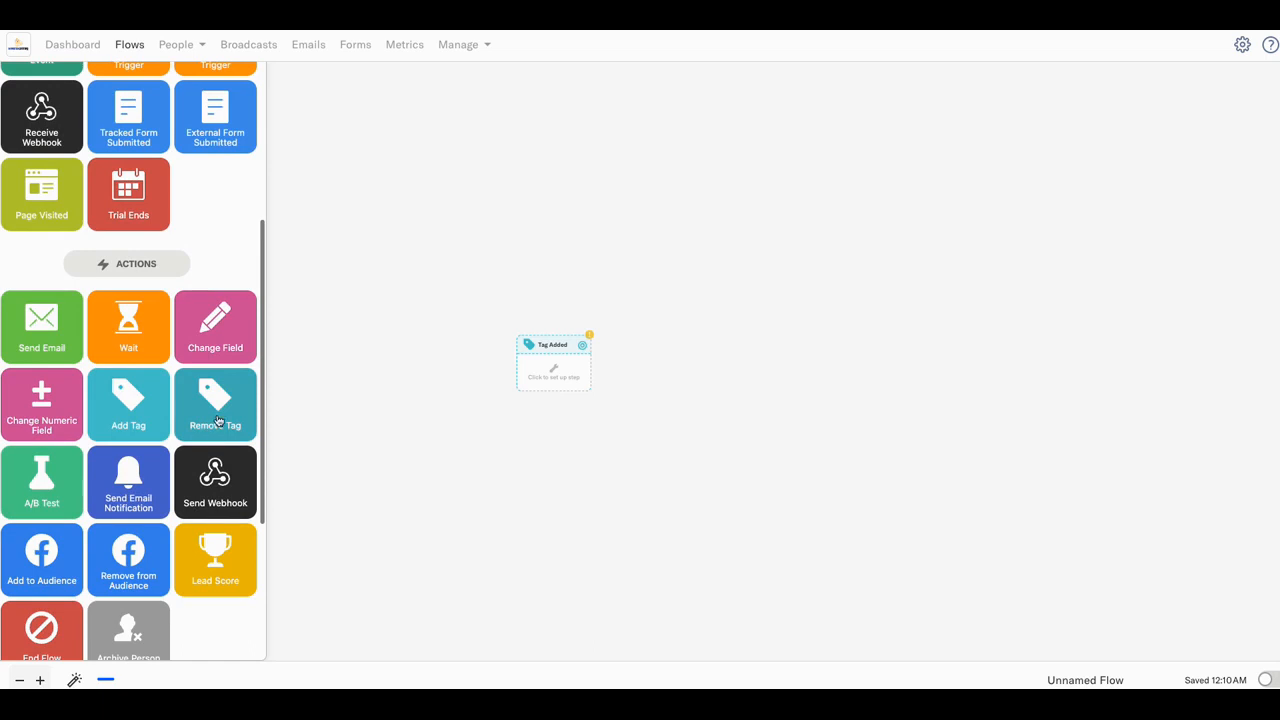
{"action": "scroll", "coordinate": [208, 430], "scroll_direction": "down", "scroll_amount": 1}
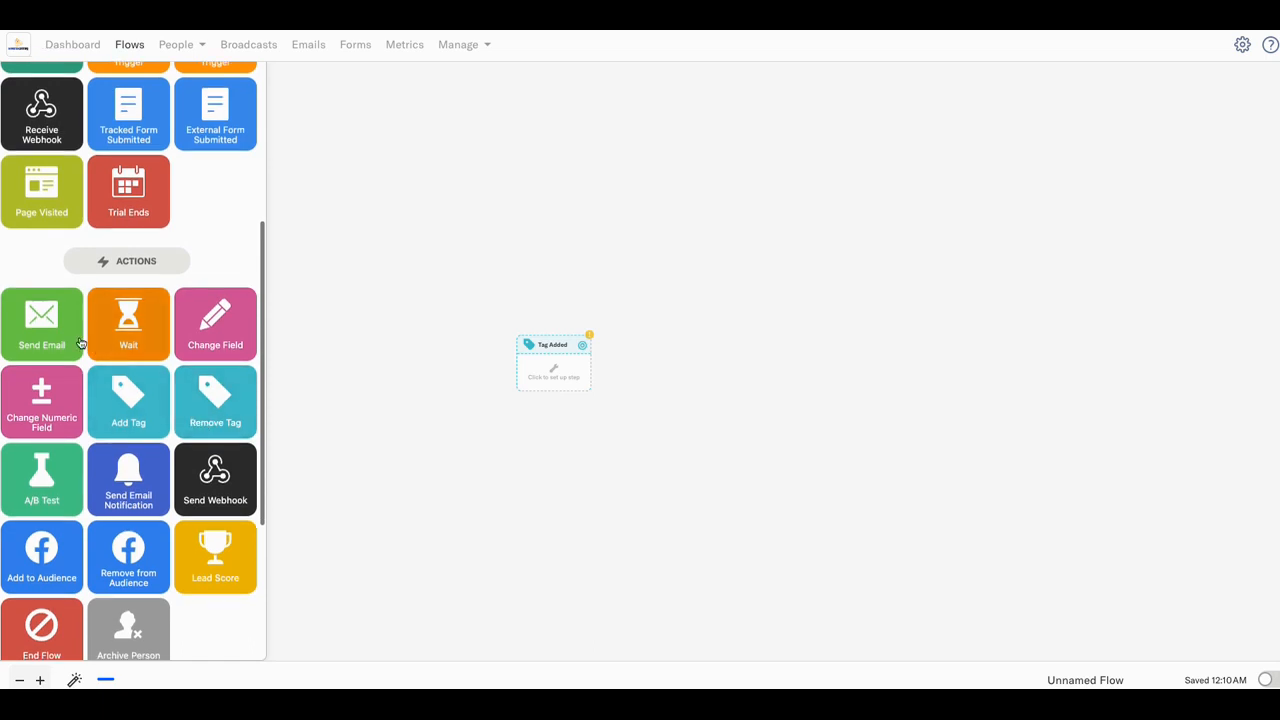
{"action": "left_click_drag", "start_coordinate": [60, 328], "coordinate": [724, 368]}
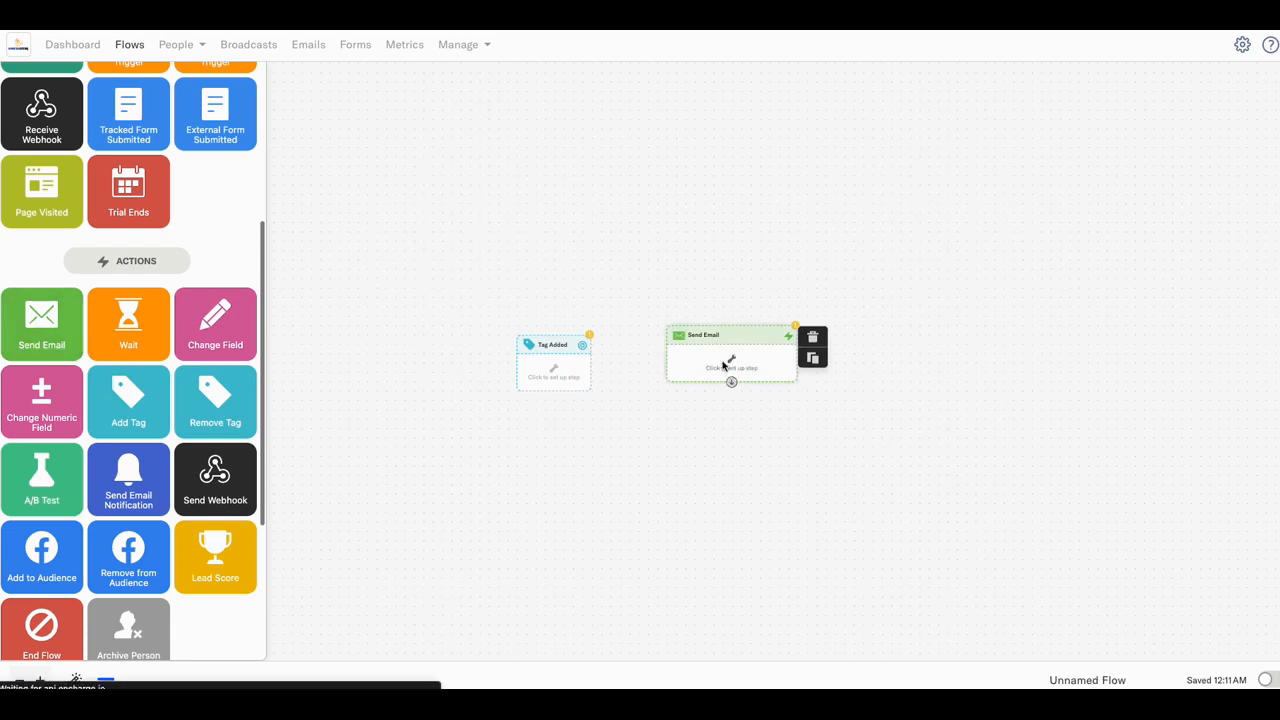
Step: Attach the existing "Download your eBook" email to the Send Email step and close its setup
{"action": "left_click", "coordinate": [724, 368]}
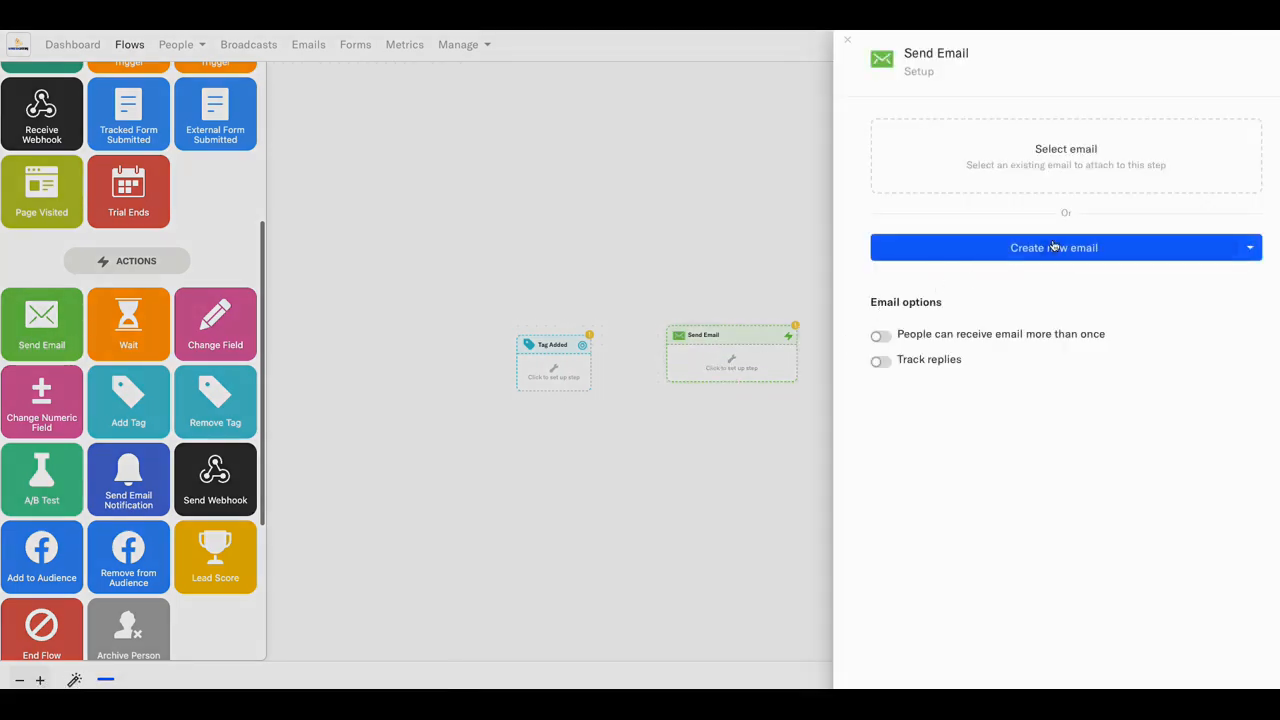
{"action": "left_click", "coordinate": [1048, 170]}
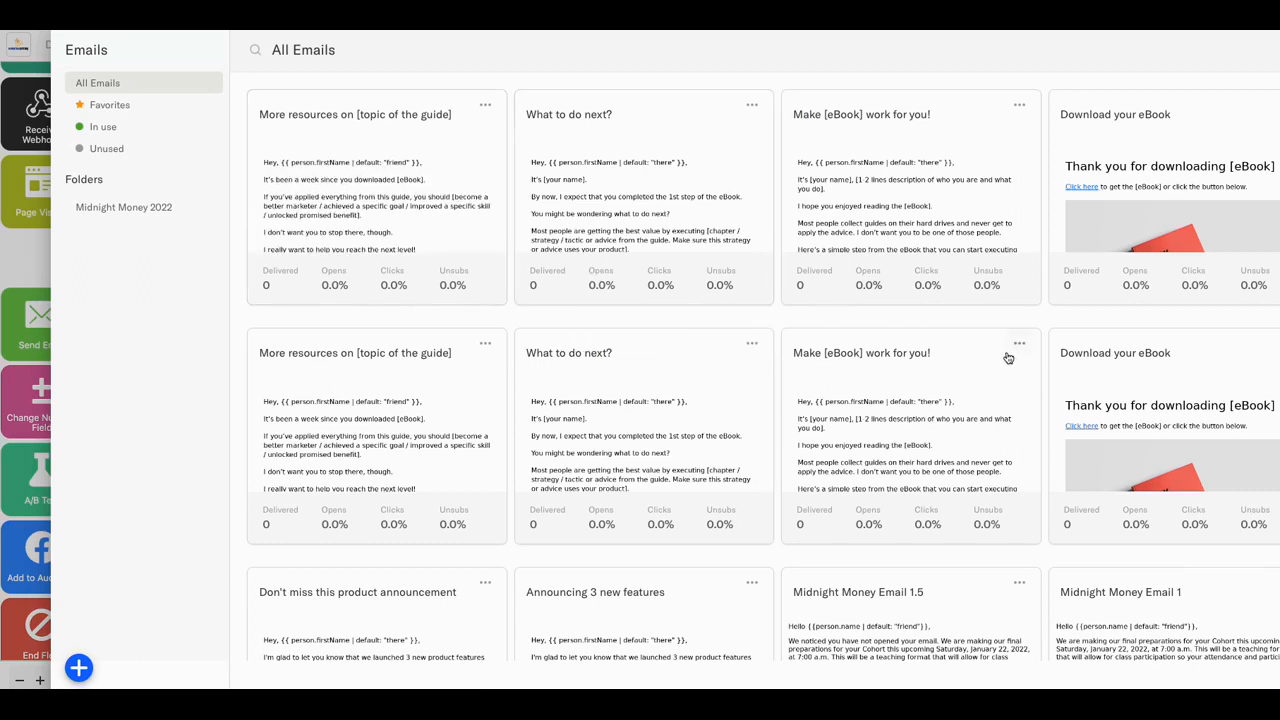
{"action": "left_click", "coordinate": [1109, 397]}
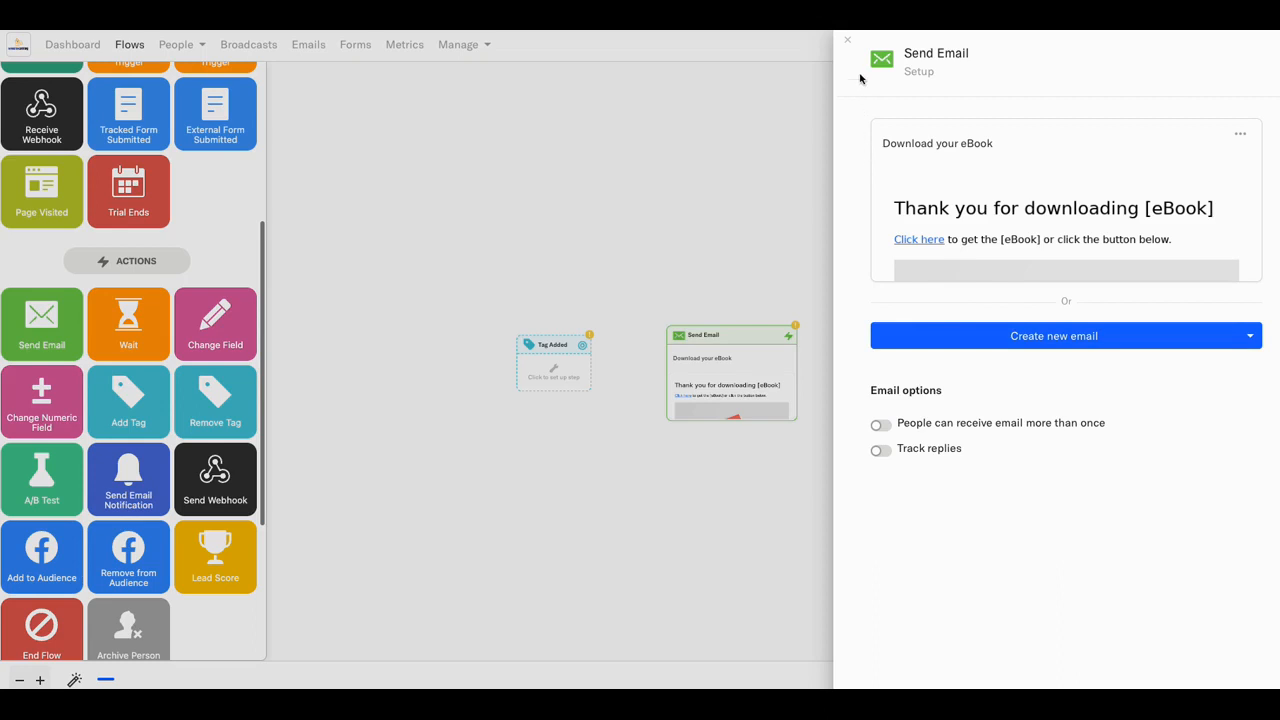
{"action": "left_click", "coordinate": [847, 40]}
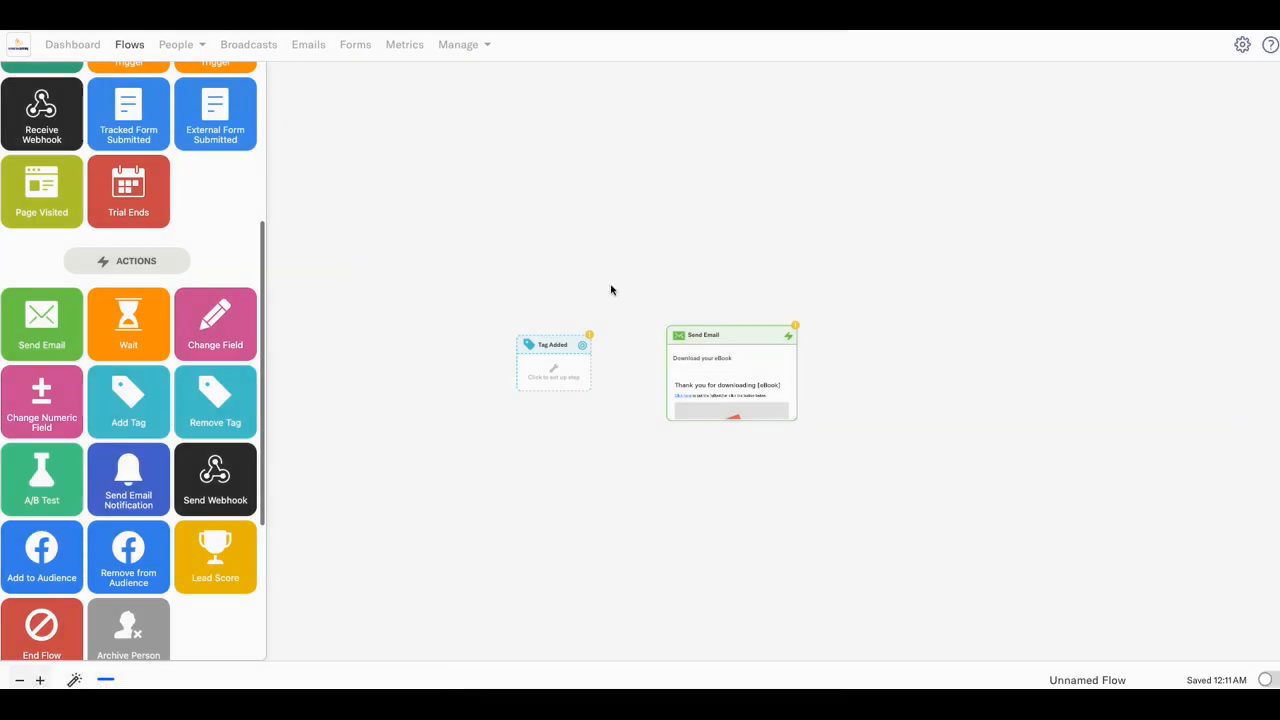
Step: Set the Tag Added trigger's tag to "Retirement Quick Survey" and save it
{"action": "left_click", "coordinate": [556, 369]}
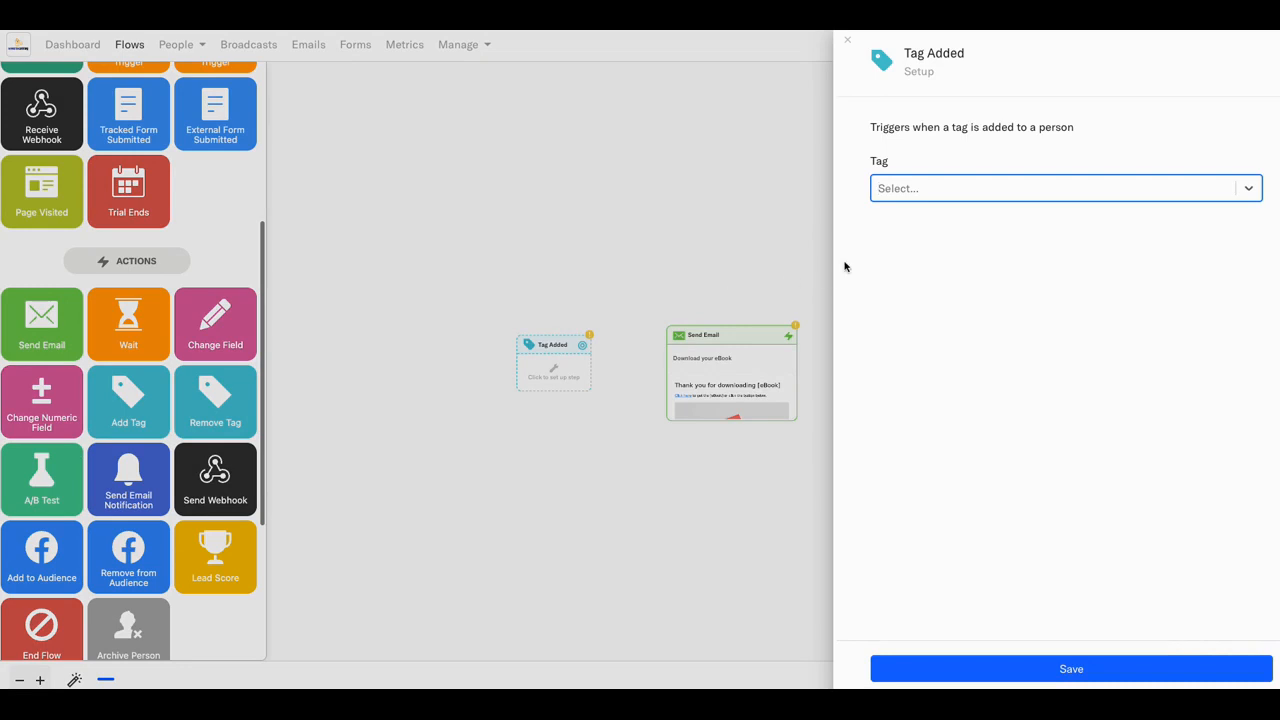
{"action": "left_click", "coordinate": [935, 199]}
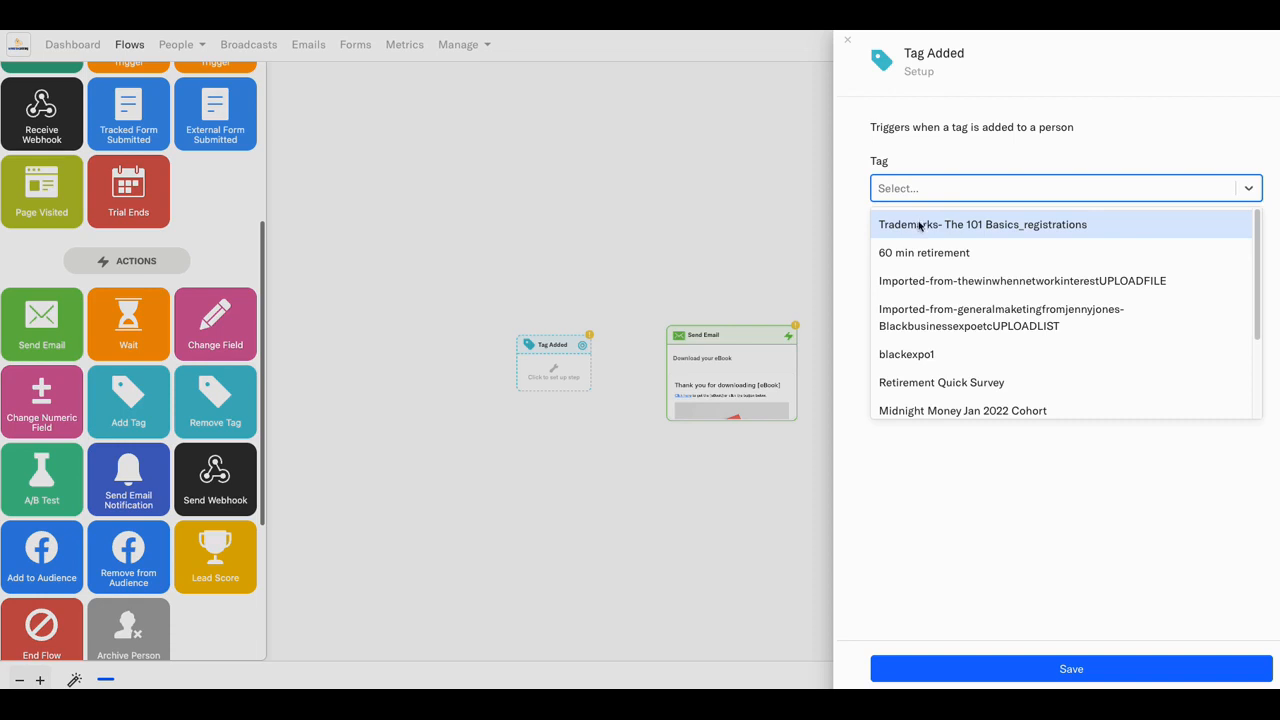
{"action": "left_click", "coordinate": [907, 386]}
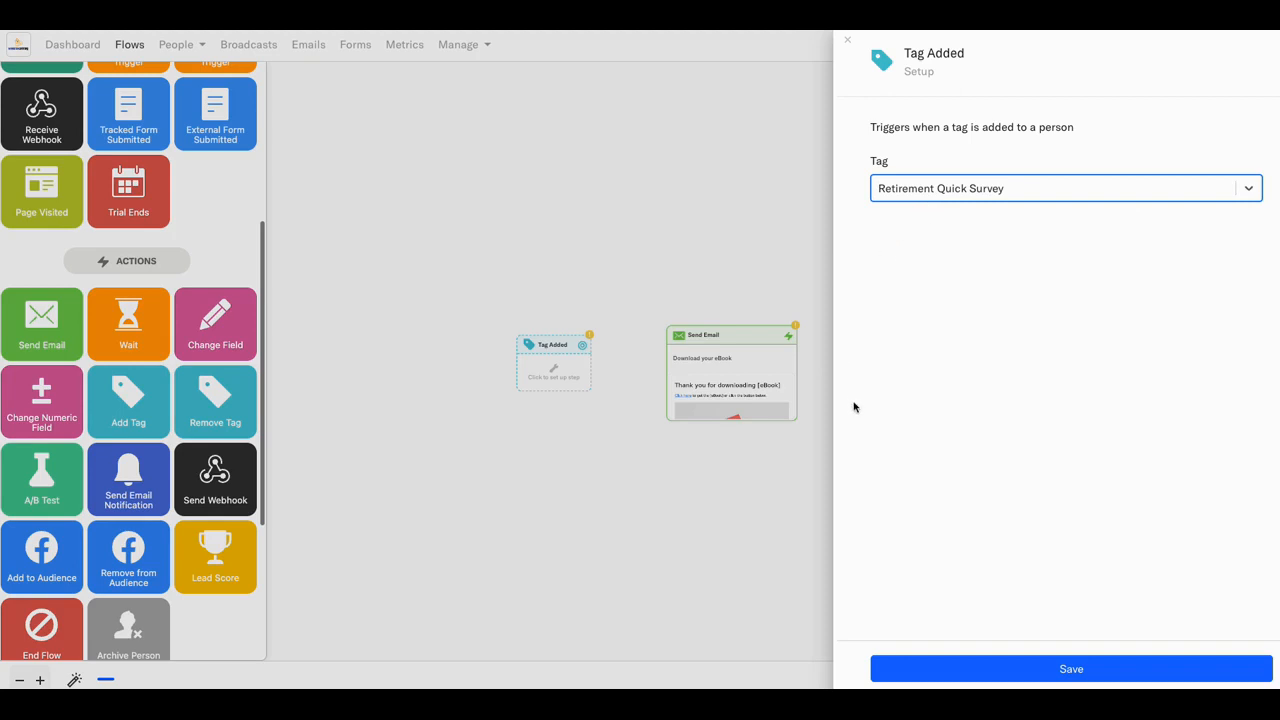
{"action": "left_click", "coordinate": [1043, 677]}
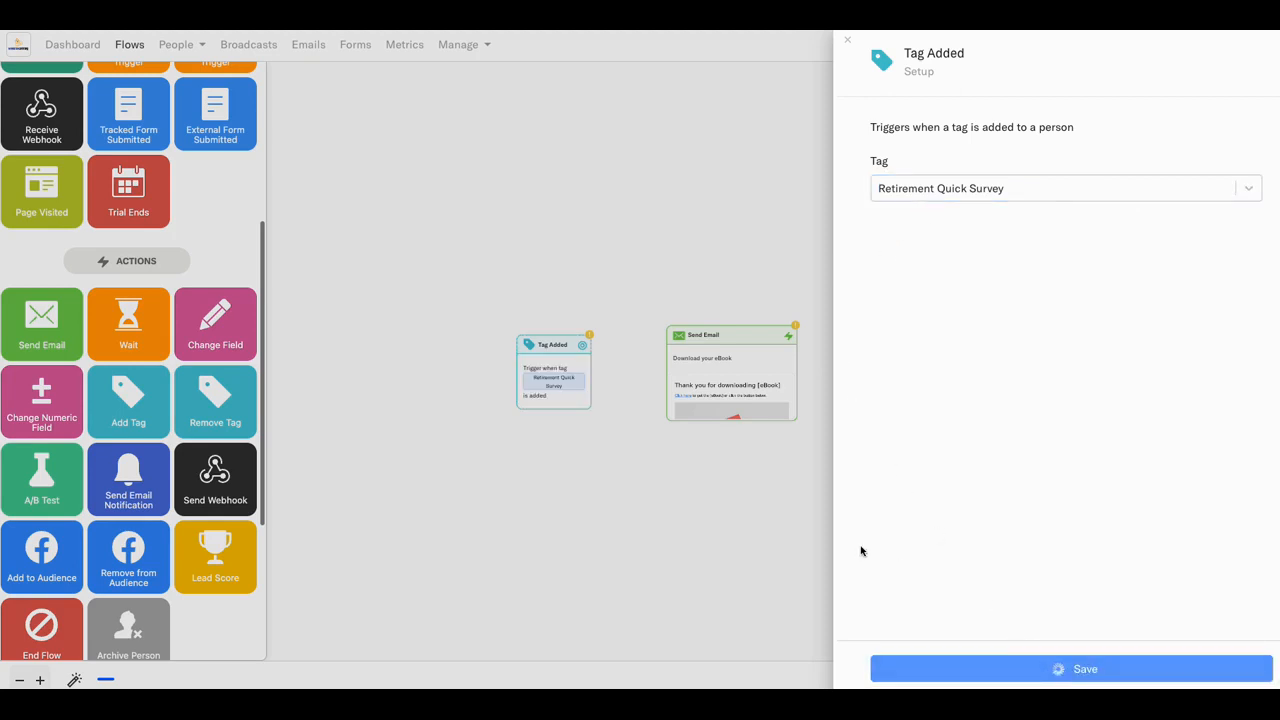
Step: Connect the Tag Added trigger to the Send Email step and move the trigger higher on the canvas
{"action": "mouse_move", "coordinate": [587, 372]}
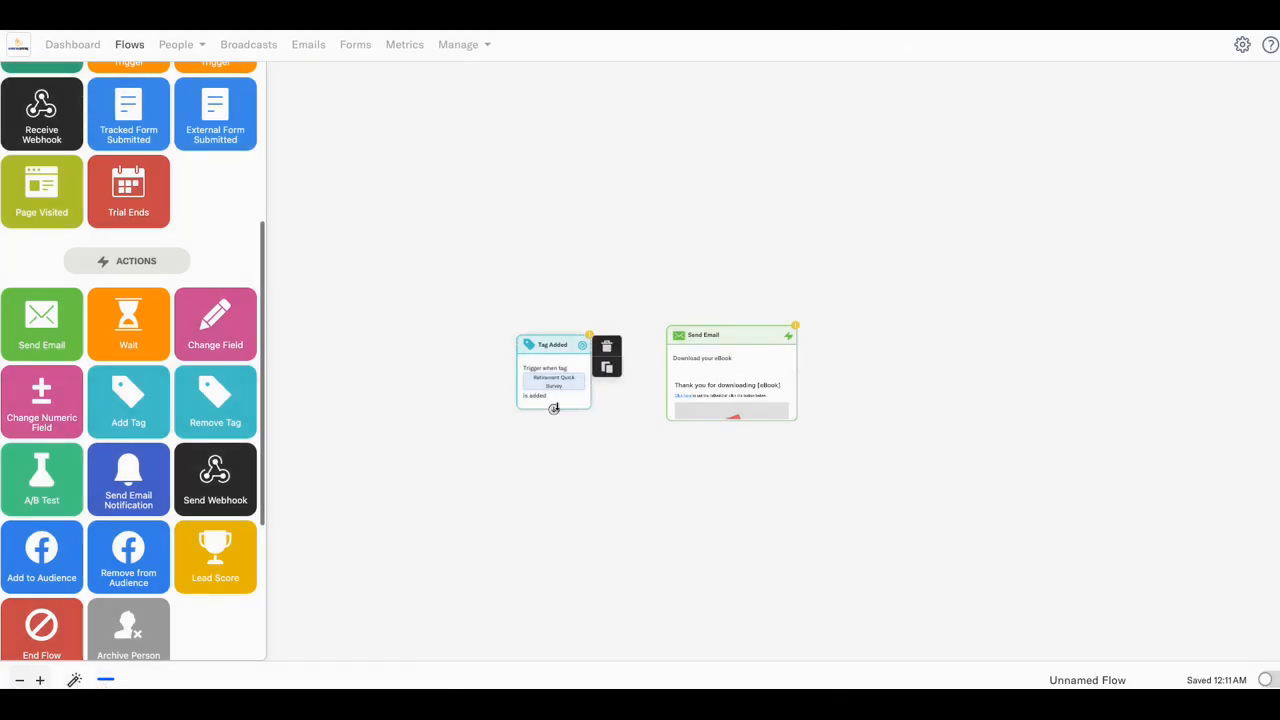
{"action": "left_click_drag", "start_coordinate": [553, 410], "coordinate": [677, 392]}
{"action": "mouse_move", "coordinate": [560, 392]}
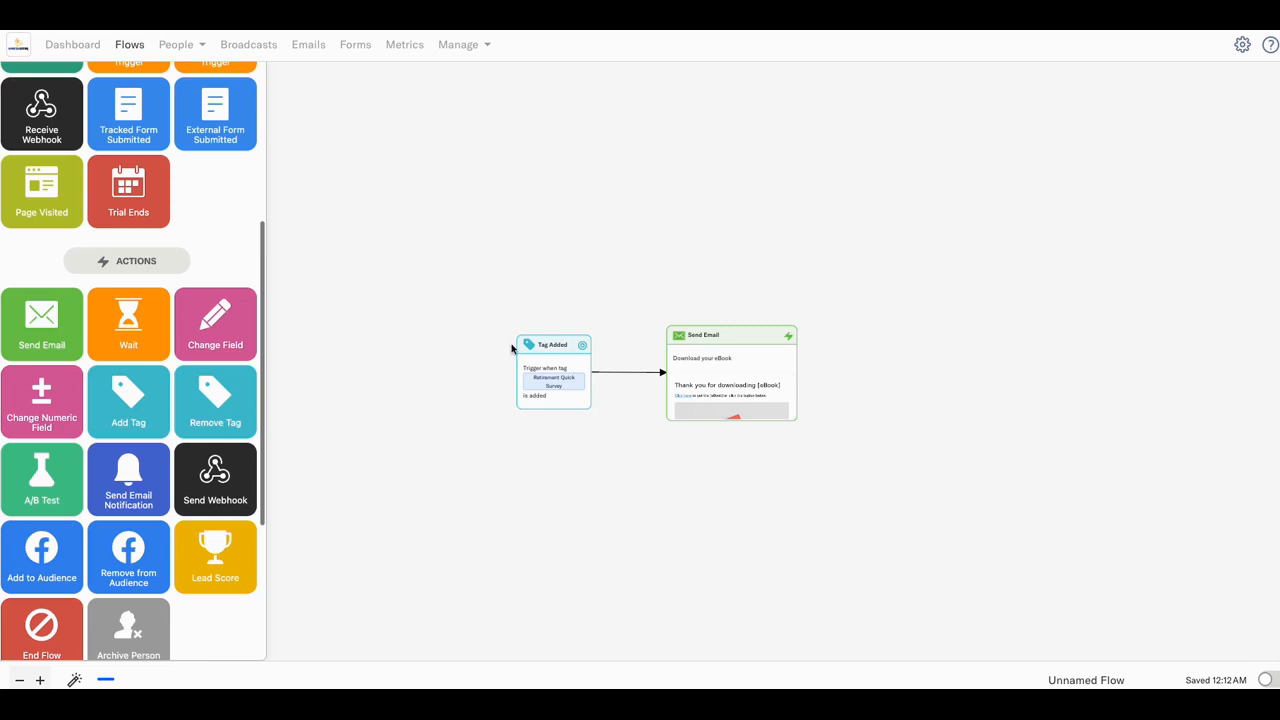
{"action": "mouse_move", "coordinate": [530, 350]}
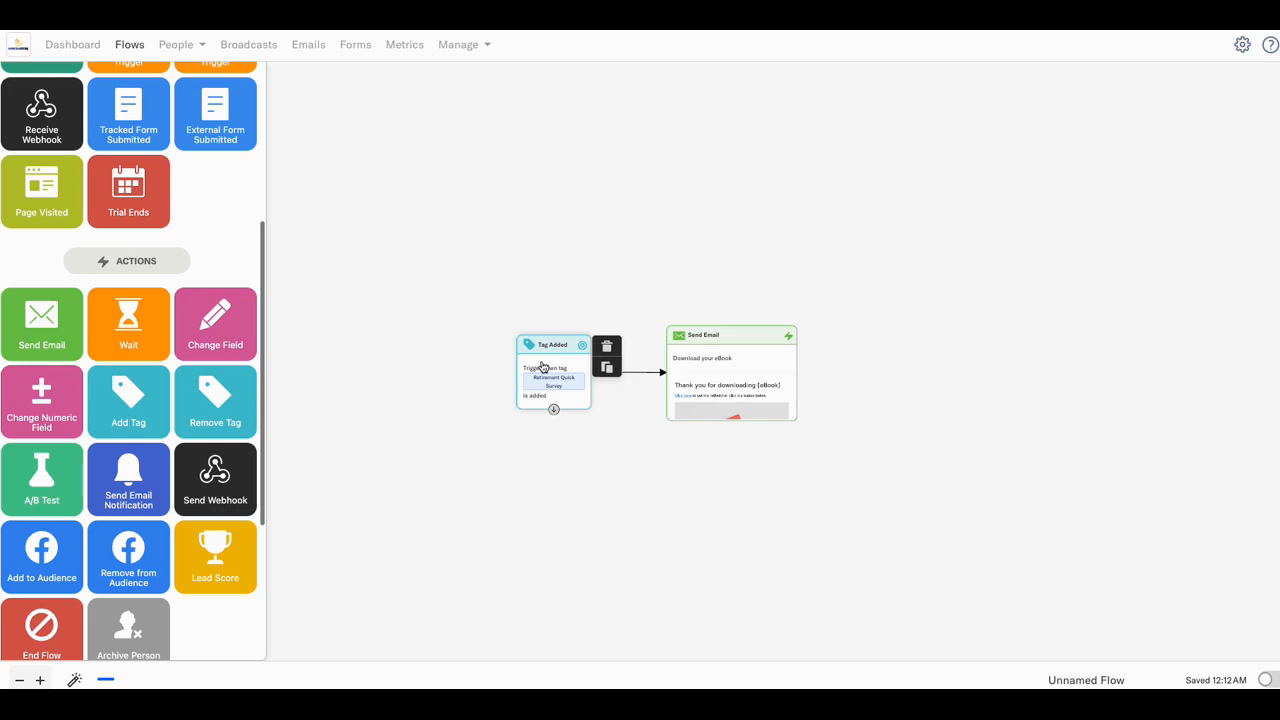
{"action": "left_click_drag", "start_coordinate": [555, 362], "coordinate": [540, 305]}
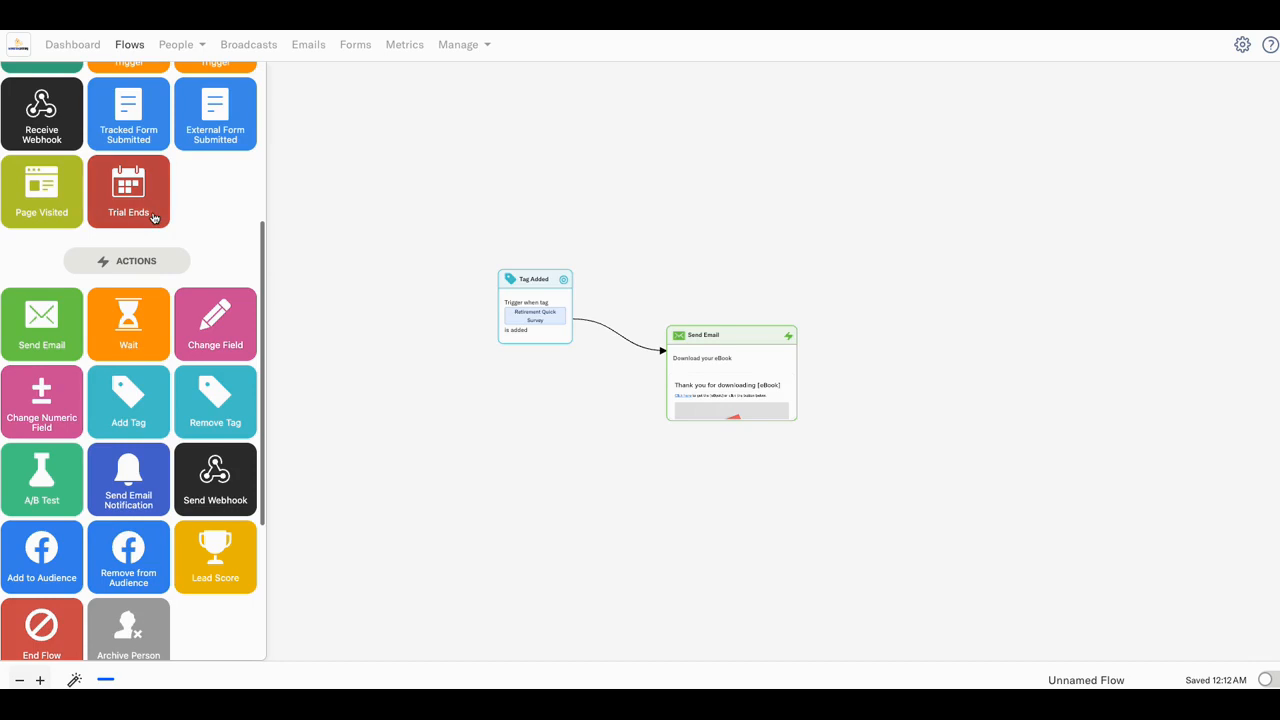
Step: Add a Wait action to the canvas below the Send Email step
{"action": "scroll", "coordinate": [155, 215], "scroll_direction": "up", "scroll_amount": 3}
{"action": "scroll", "coordinate": [155, 218], "scroll_direction": "up", "scroll_amount": 3}
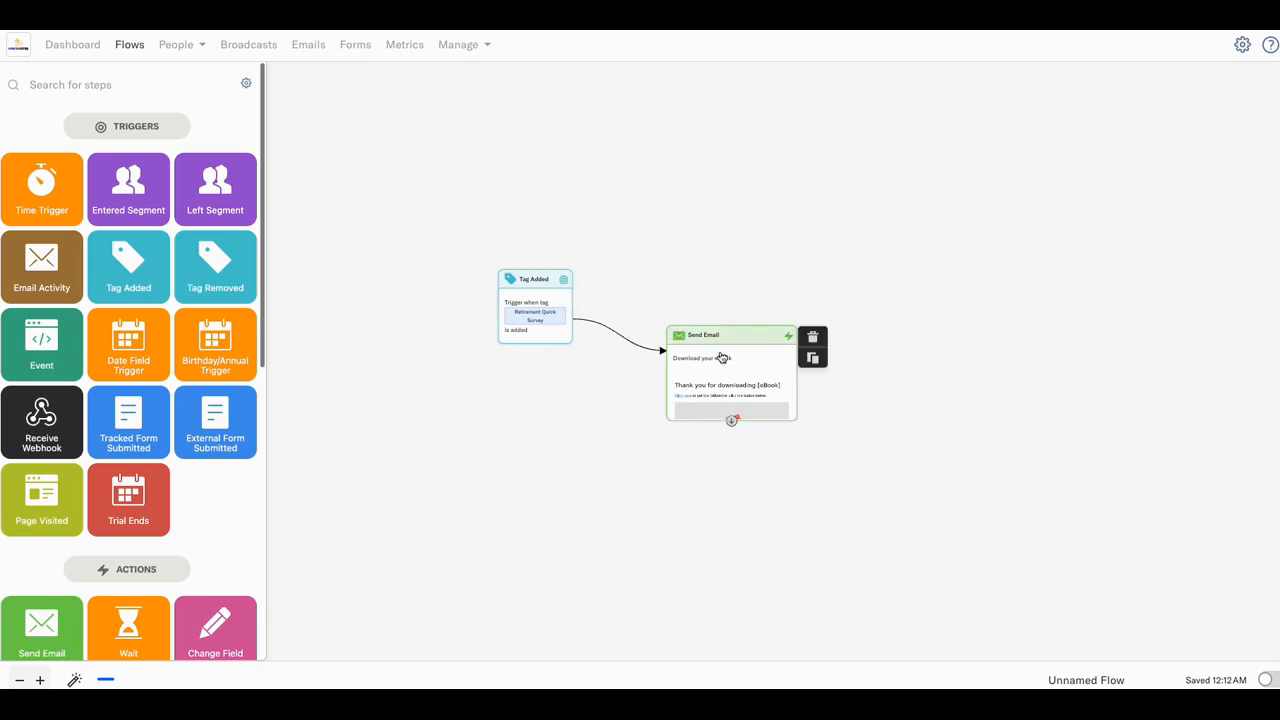
{"action": "scroll", "coordinate": [200, 480], "scroll_direction": "down", "scroll_amount": 3}
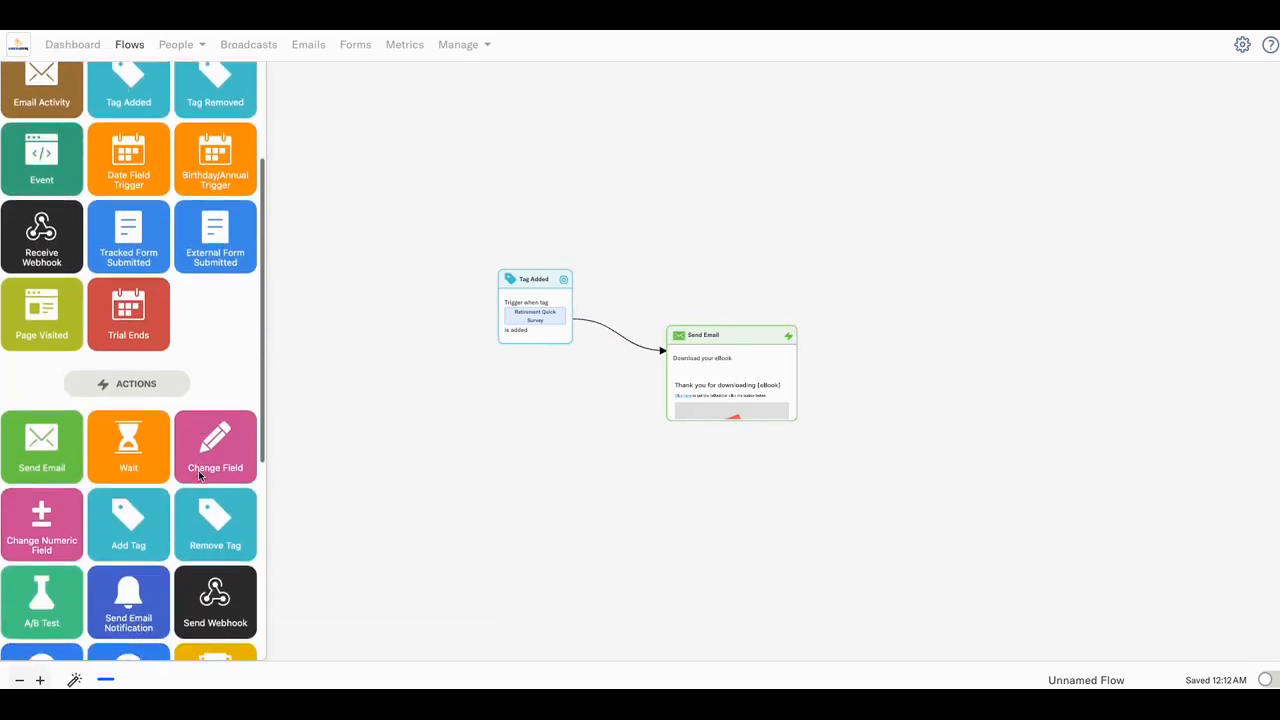
{"action": "scroll", "coordinate": [200, 486], "scroll_direction": "down", "scroll_amount": 1}
{"action": "left_click_drag", "start_coordinate": [145, 425], "coordinate": [725, 508]}
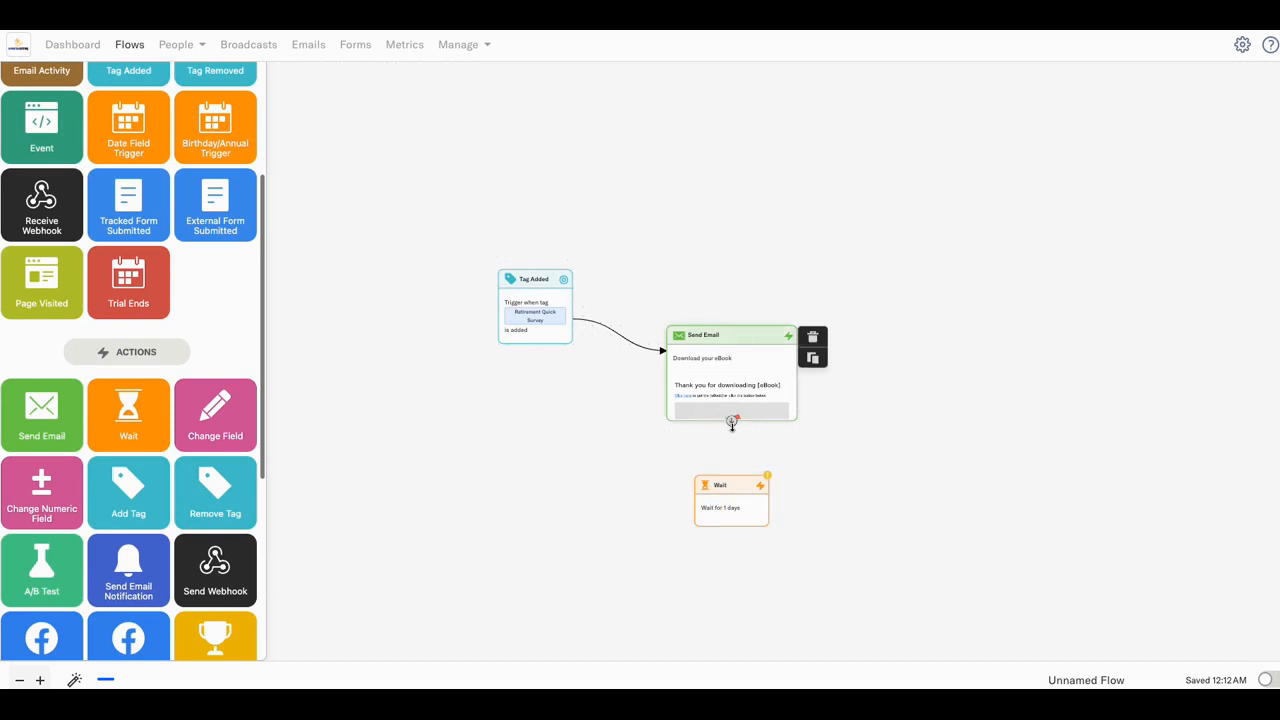
Step: Connect the Send Email step to the Wait step, proceeding on open, and save the condition
{"action": "left_click_drag", "start_coordinate": [731, 421], "coordinate": [731, 476]}
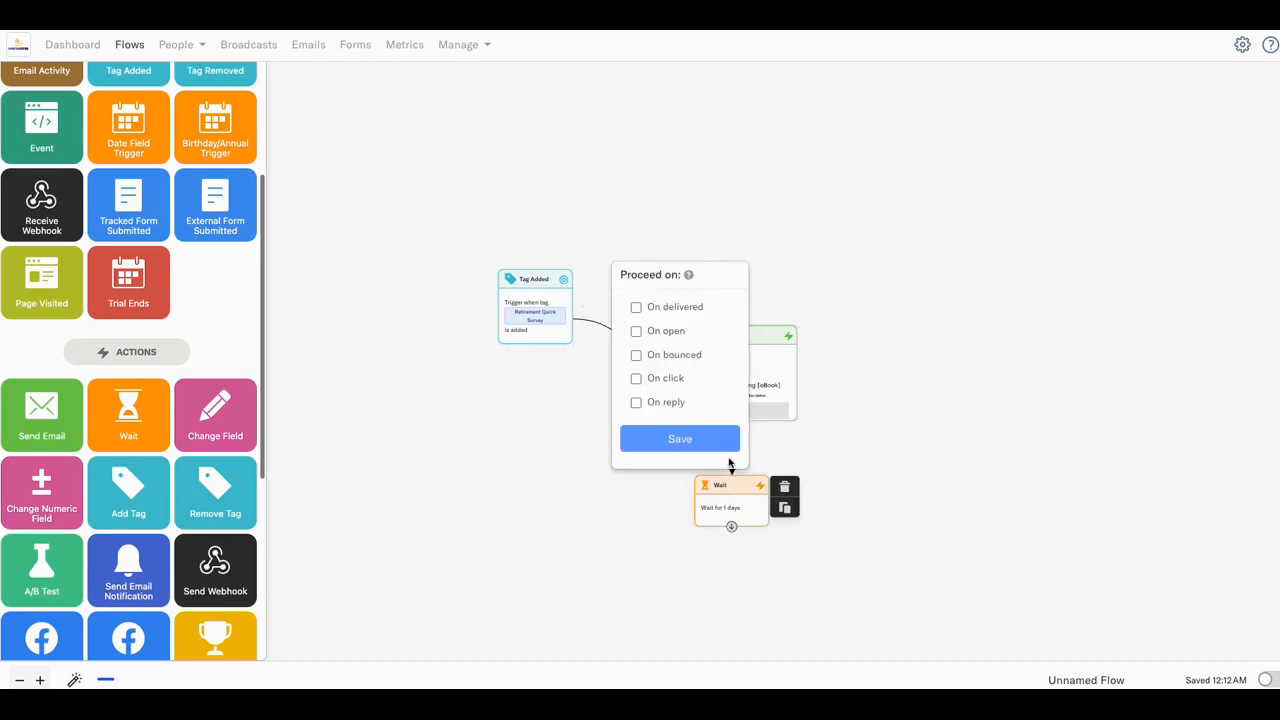
{"action": "left_click", "coordinate": [636, 332]}
{"action": "left_click", "coordinate": [665, 434]}
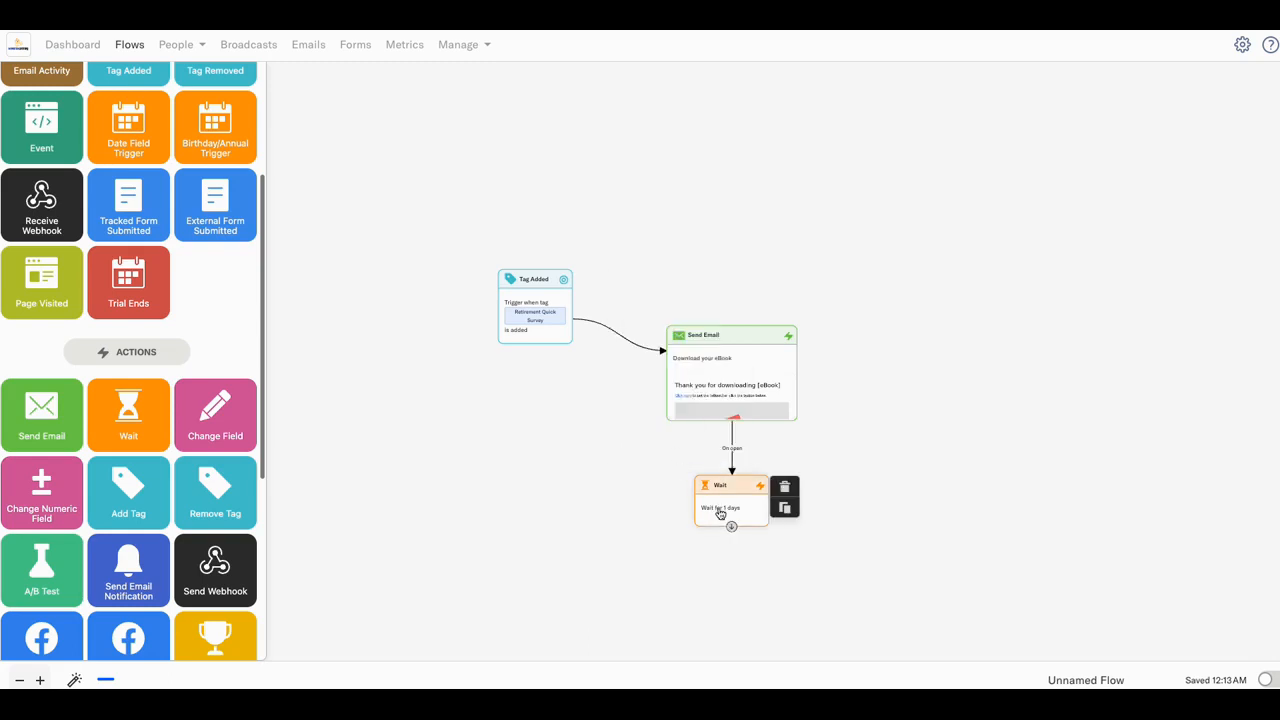
Step: Set the Wait step's period to 2 days and save it
{"action": "left_click", "coordinate": [721, 513]}
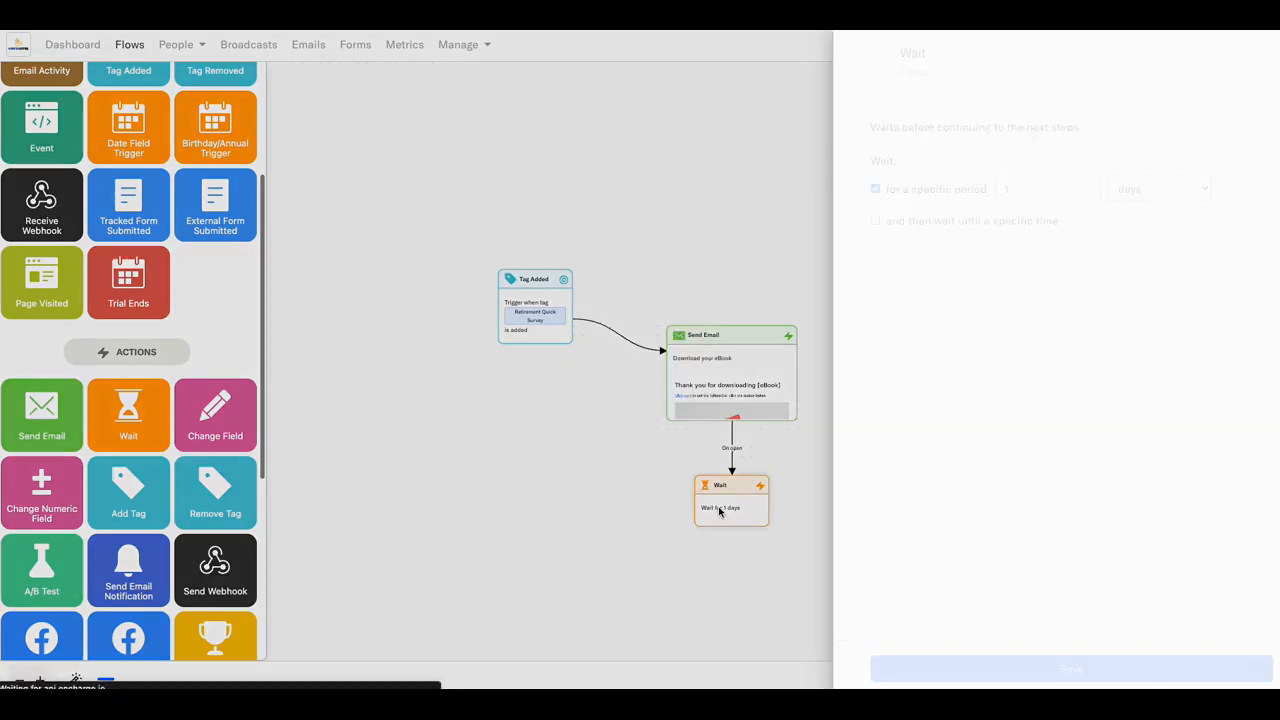
{"action": "left_click", "coordinate": [1086, 185]}
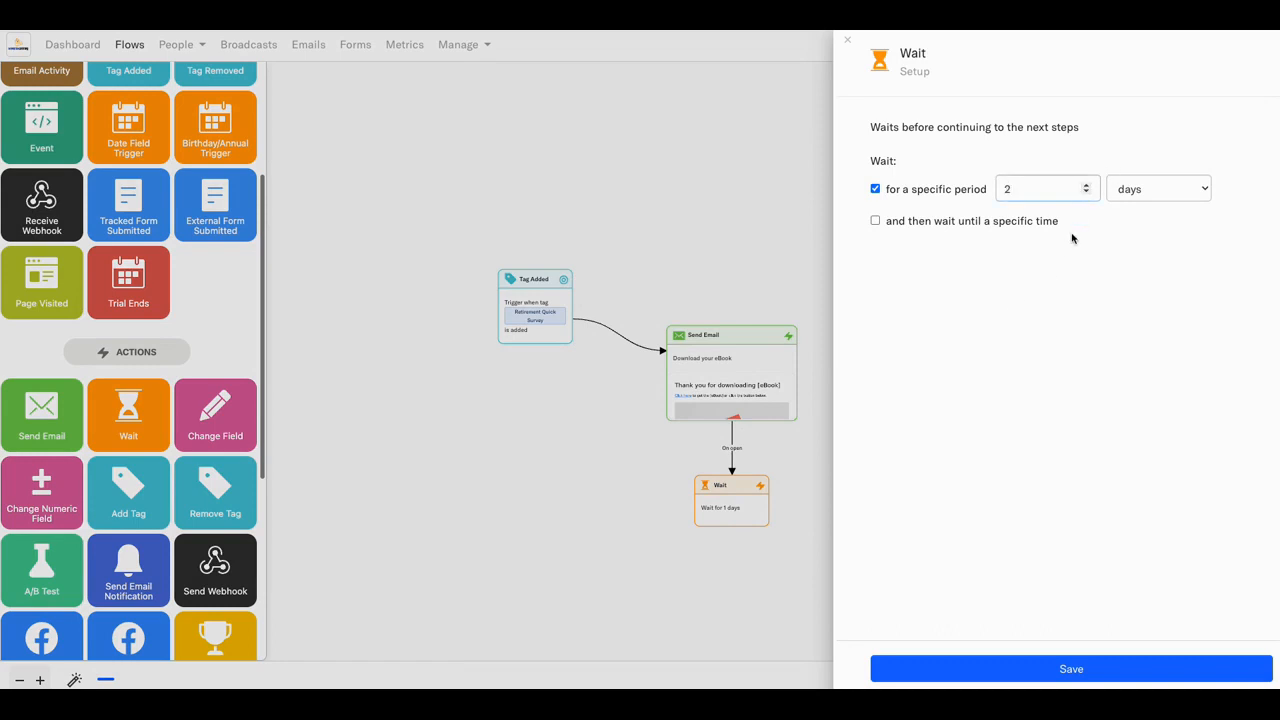
{"action": "left_click", "coordinate": [1044, 662]}
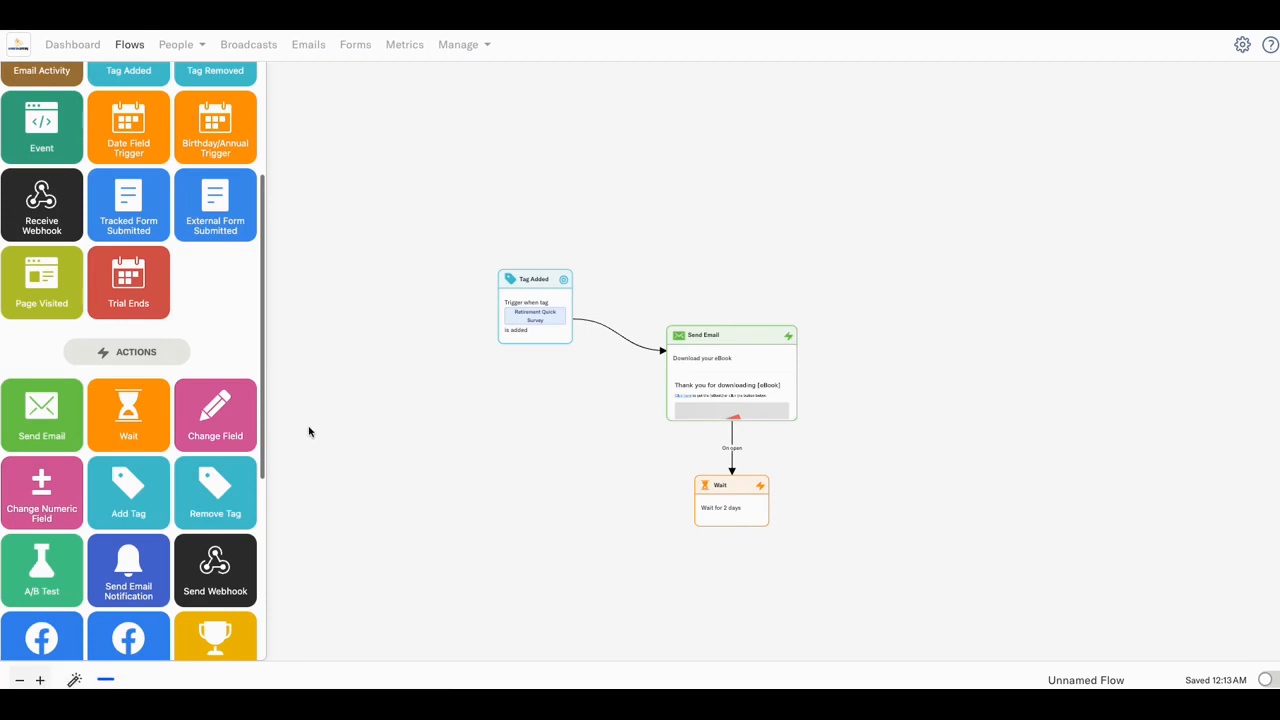
Step: Add a second Send Email action to the canvas below the Wait step
{"action": "scroll", "coordinate": [150, 420], "scroll_direction": "down", "scroll_amount": 1}
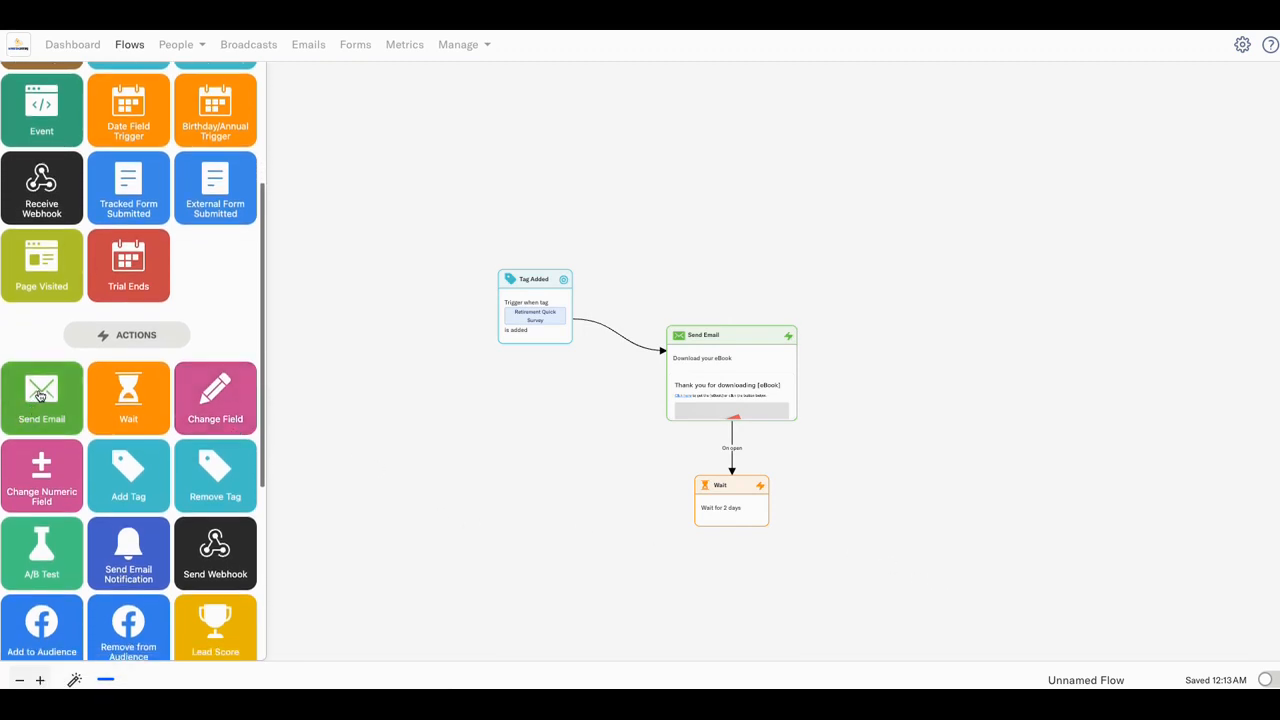
{"action": "left_click_drag", "start_coordinate": [40, 396], "coordinate": [740, 608]}
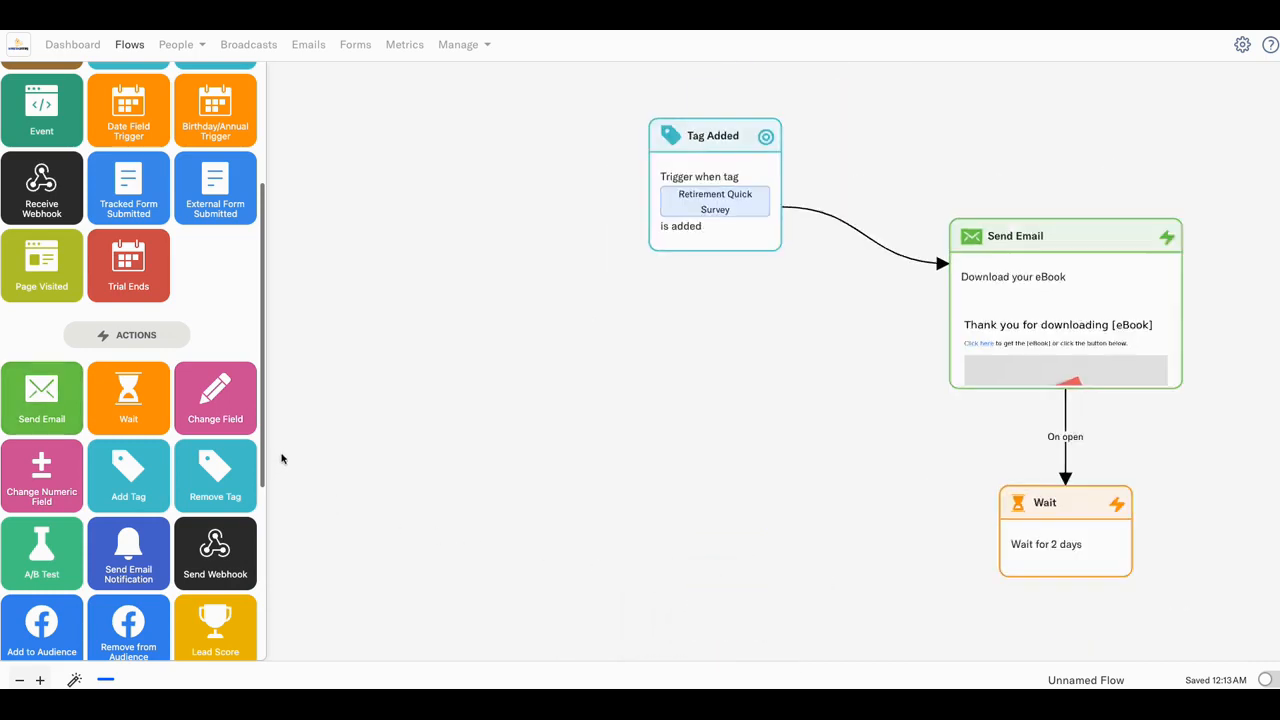
{"action": "scroll", "coordinate": [276, 453], "scroll_direction": "up", "scroll_amount": 2}
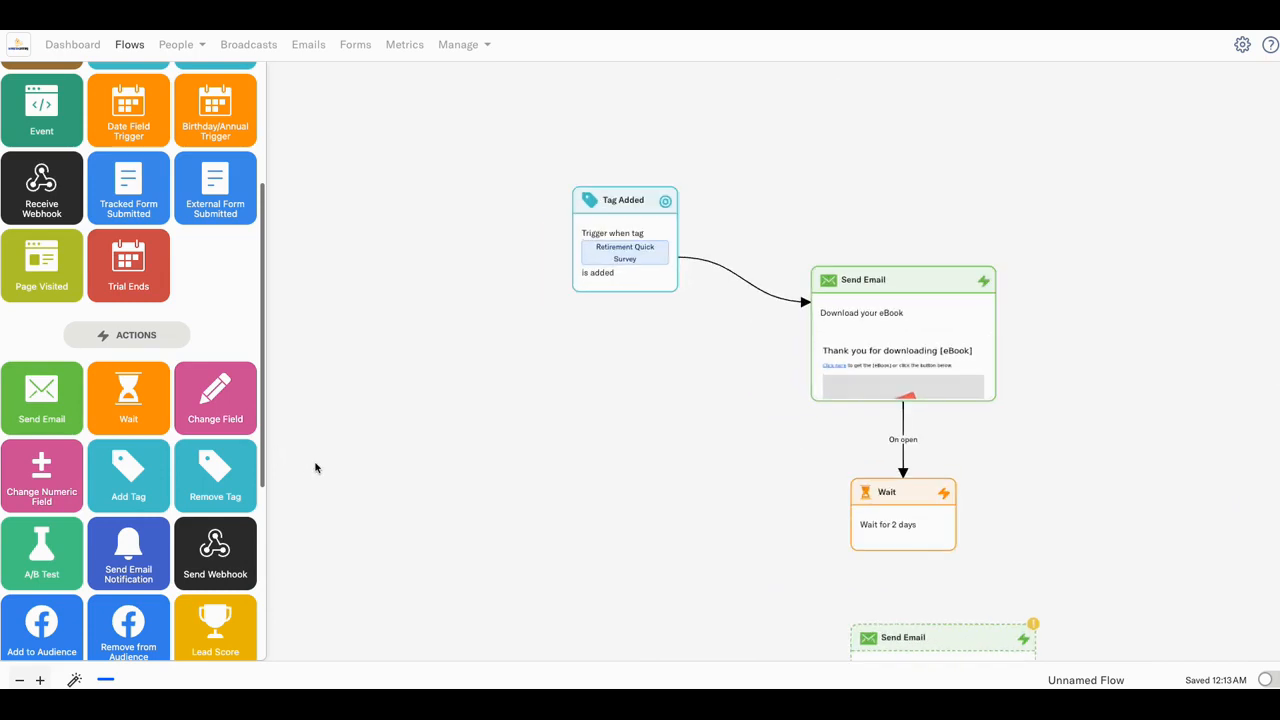
{"action": "left_click_drag", "start_coordinate": [520, 489], "coordinate": [366, 414]}
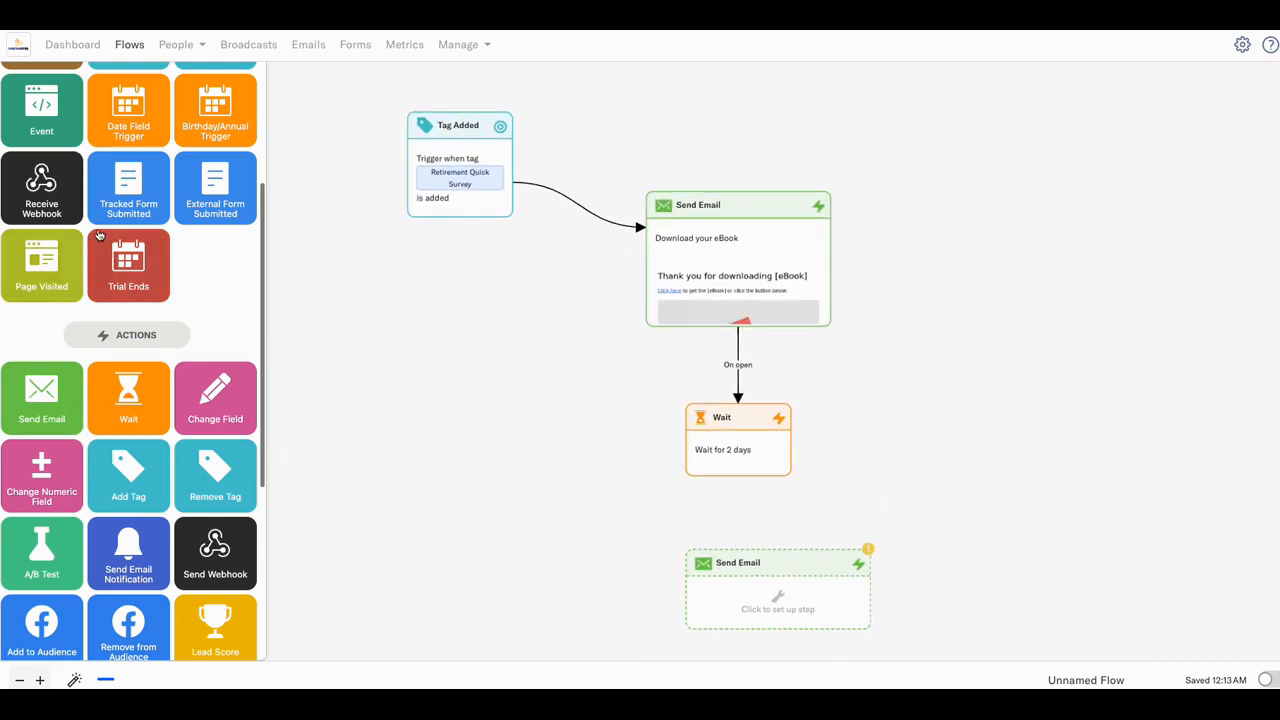
Step: Connect the Wait step to the second Send Email step below it
{"action": "scroll", "coordinate": [100, 234], "scroll_direction": "up", "scroll_amount": 2}
{"action": "scroll", "coordinate": [100, 234], "scroll_direction": "up", "scroll_amount": 2}
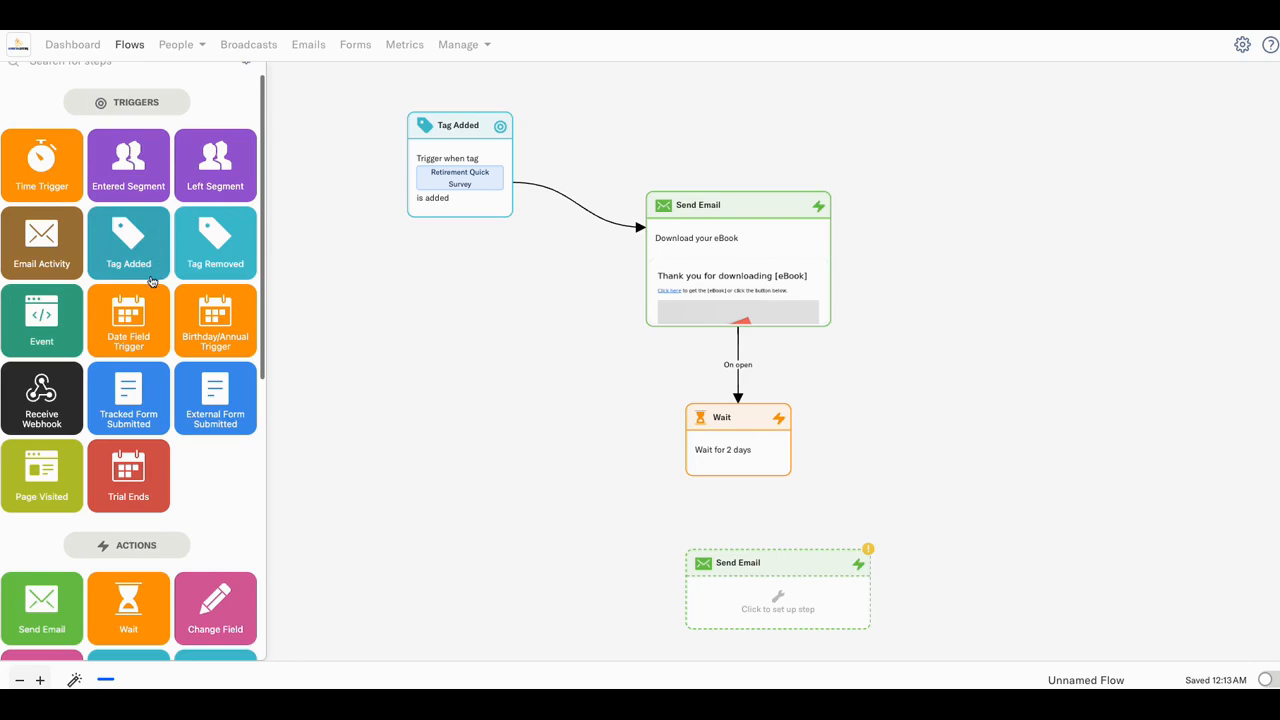
{"action": "scroll", "coordinate": [162, 344], "scroll_direction": "down", "scroll_amount": 2}
{"action": "scroll", "coordinate": [162, 344], "scroll_direction": "down", "scroll_amount": 3}
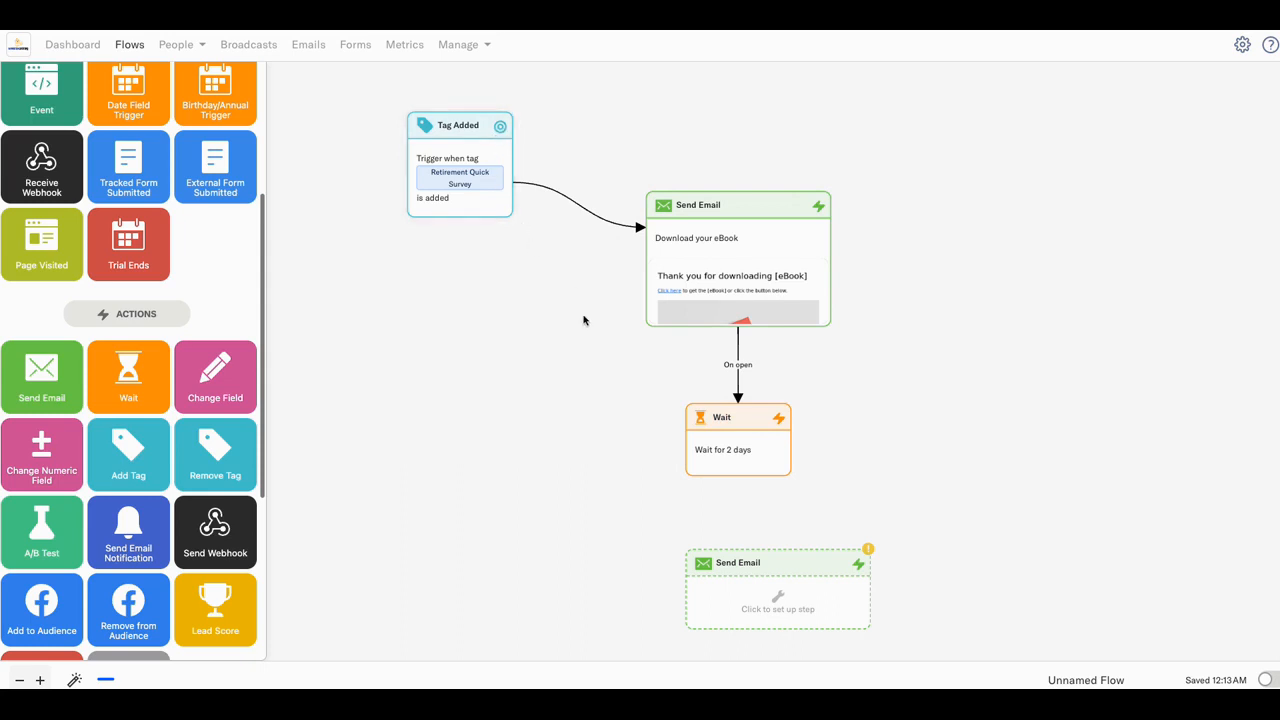
{"action": "mouse_move", "coordinate": [738, 476]}
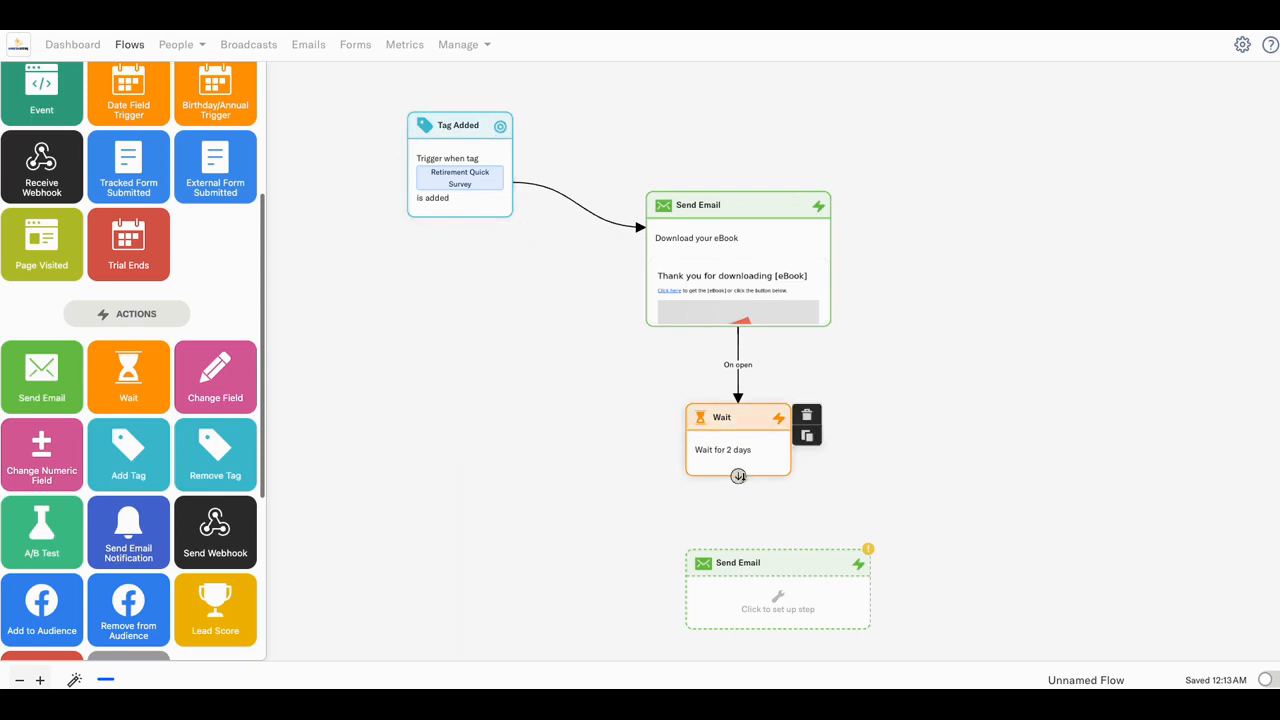
{"action": "left_click_drag", "start_coordinate": [738, 476], "coordinate": [746, 552]}
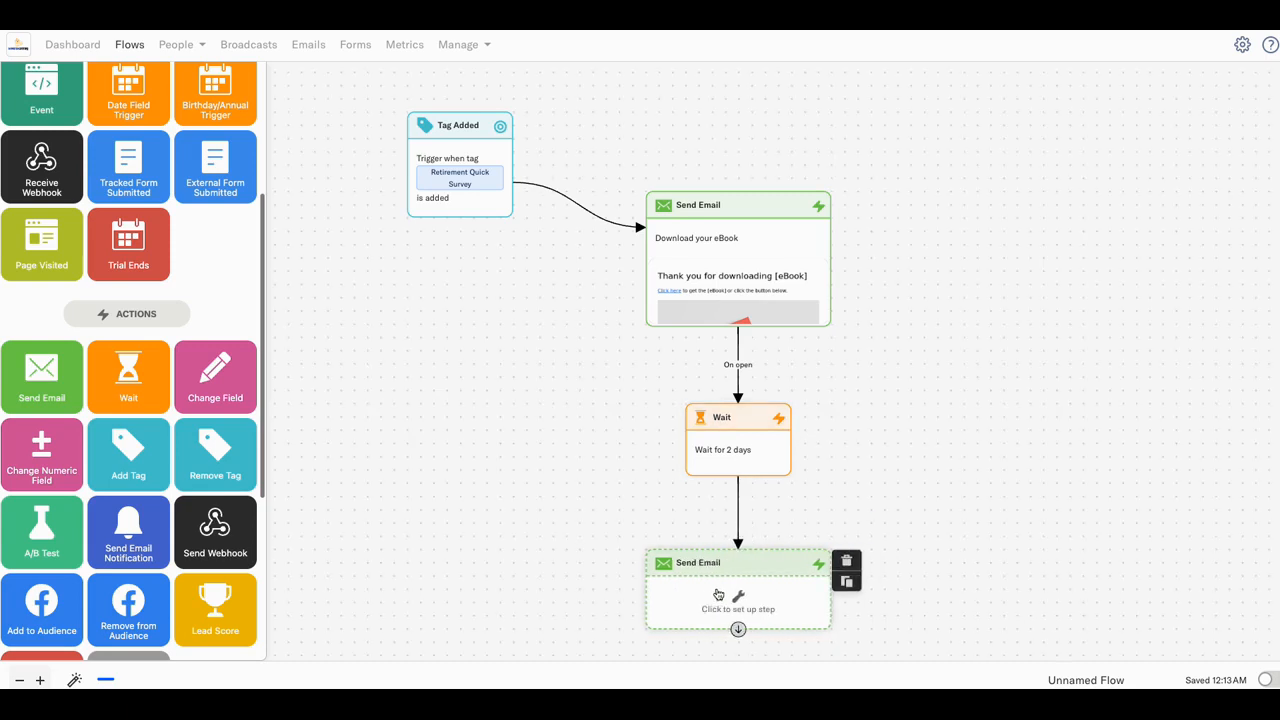
Step: Attach the existing "More resources on [topic of the guide]" email to the second Send Email step and close its setup
{"action": "left_click", "coordinate": [766, 595]}
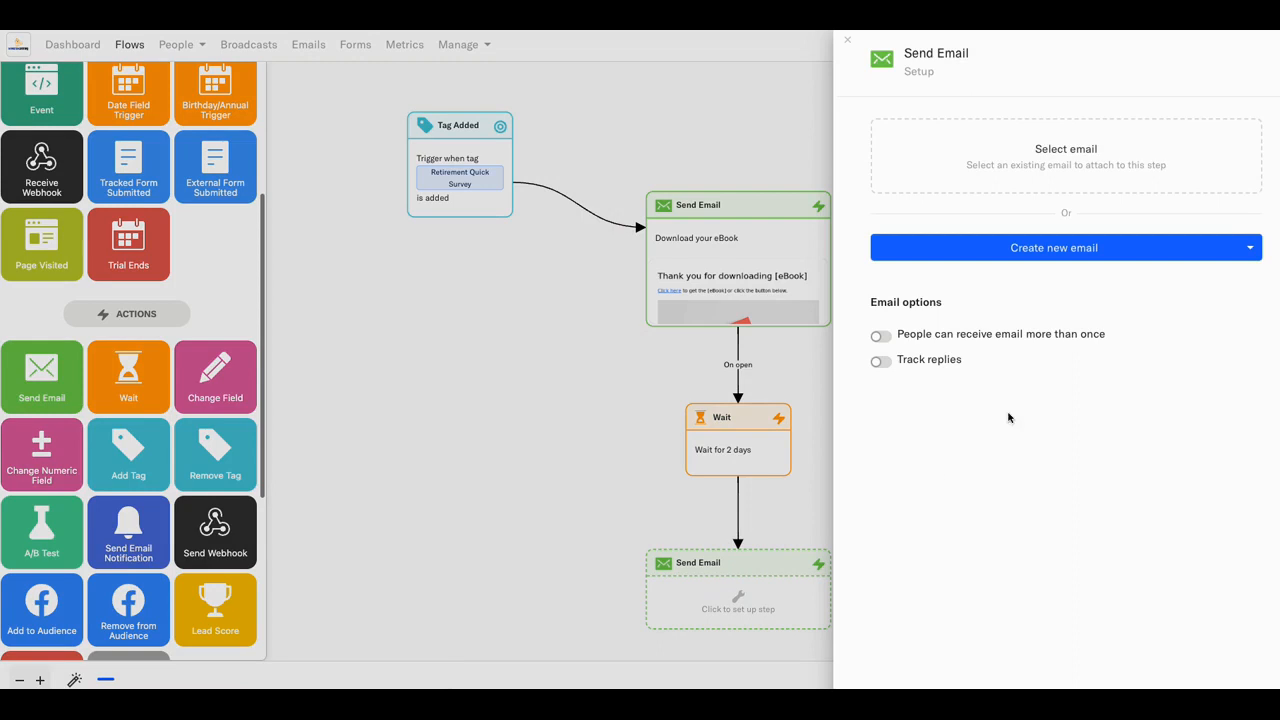
{"action": "left_click", "coordinate": [1066, 190]}
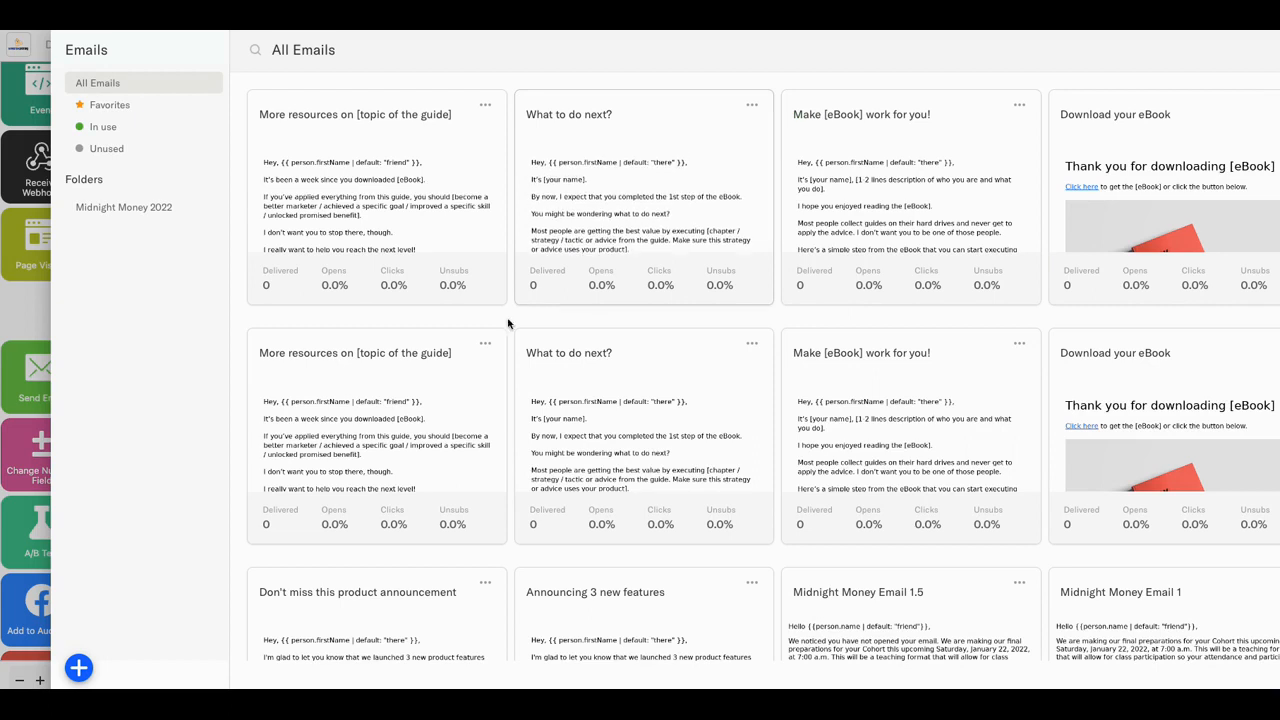
{"action": "left_click", "coordinate": [377, 404]}
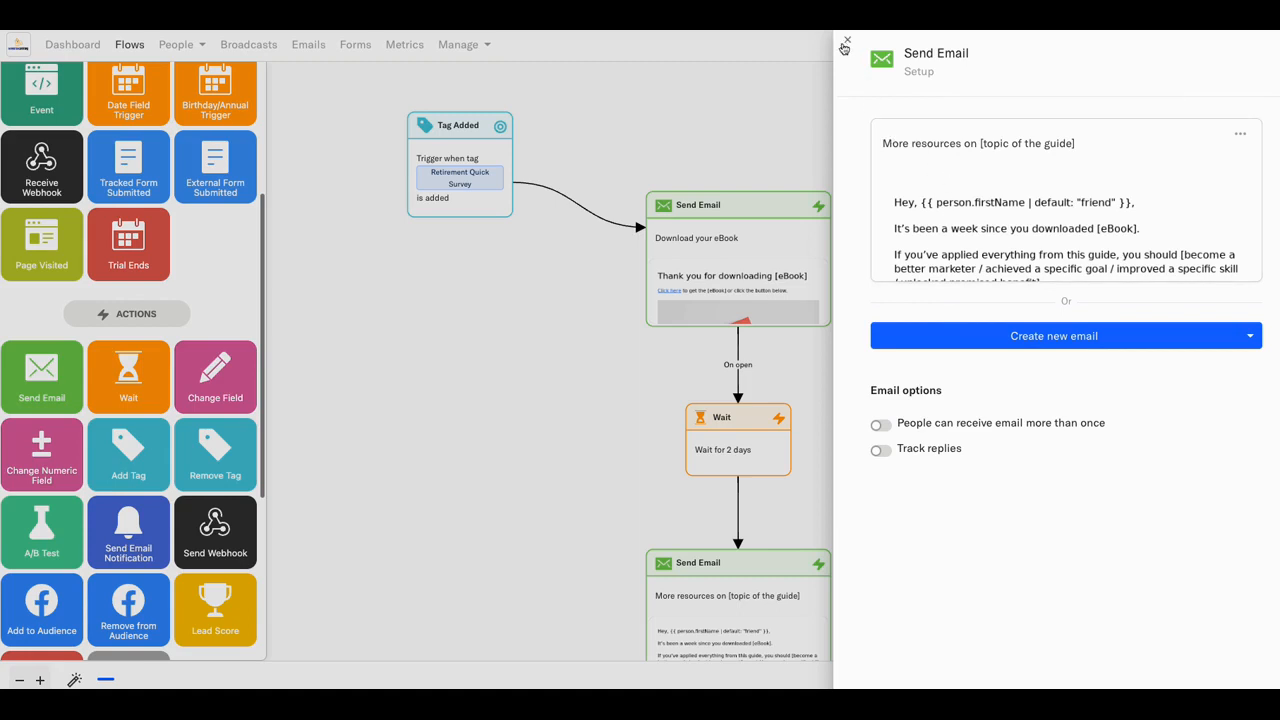
{"action": "left_click", "coordinate": [849, 44]}
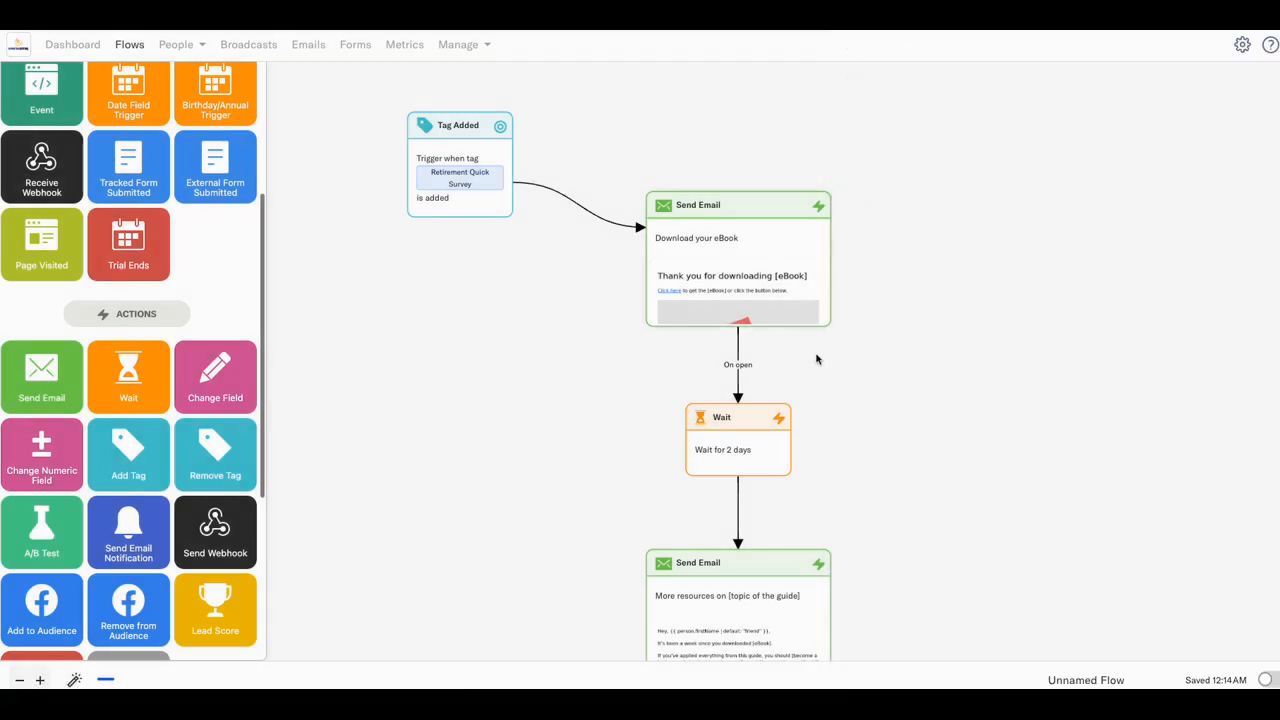
{"action": "scroll", "coordinate": [920, 425], "scroll_direction": "down", "scroll_amount": 2}
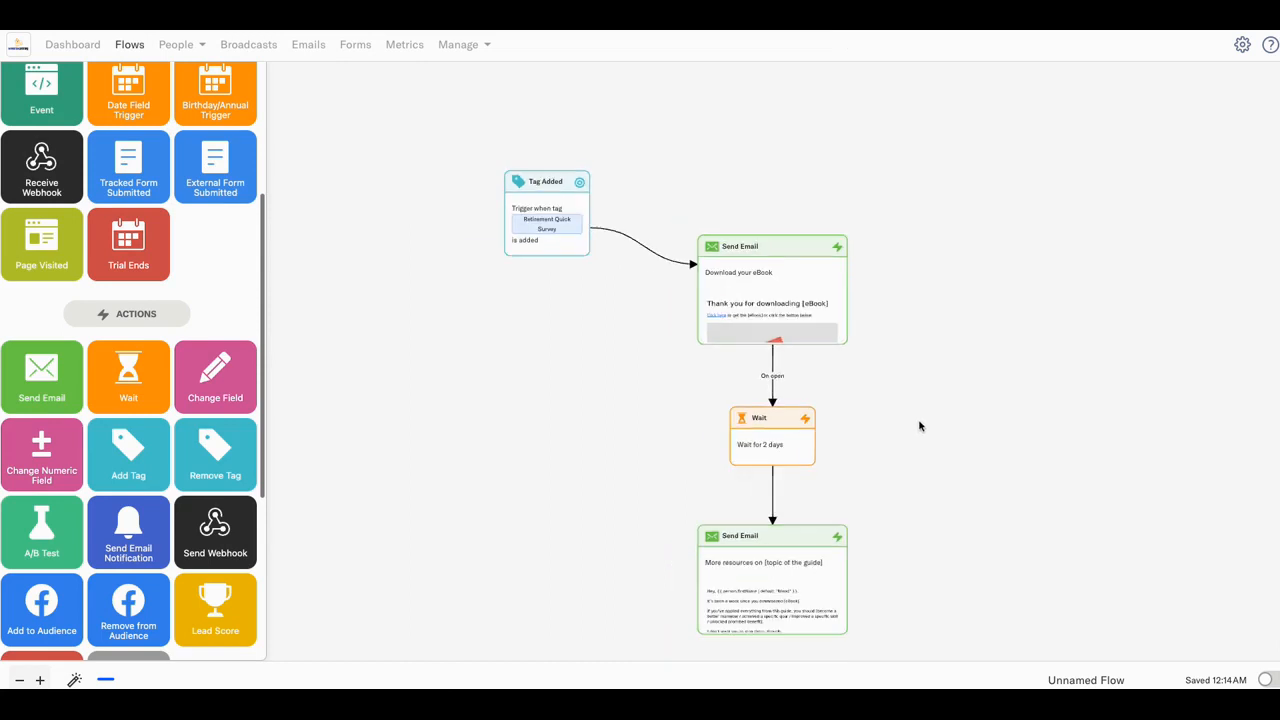
{"action": "scroll", "coordinate": [920, 425], "scroll_direction": "up", "scroll_amount": 2}
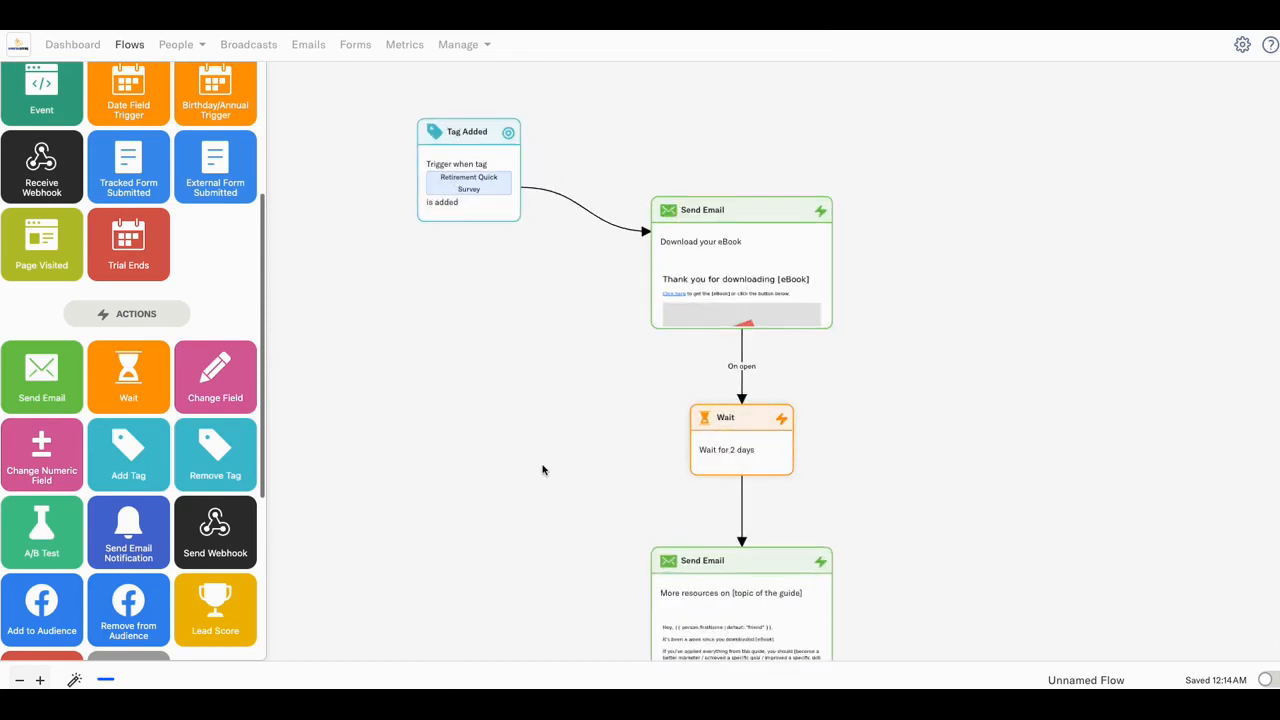
{"action": "left_click_drag", "start_coordinate": [546, 474], "coordinate": [548, 436]}
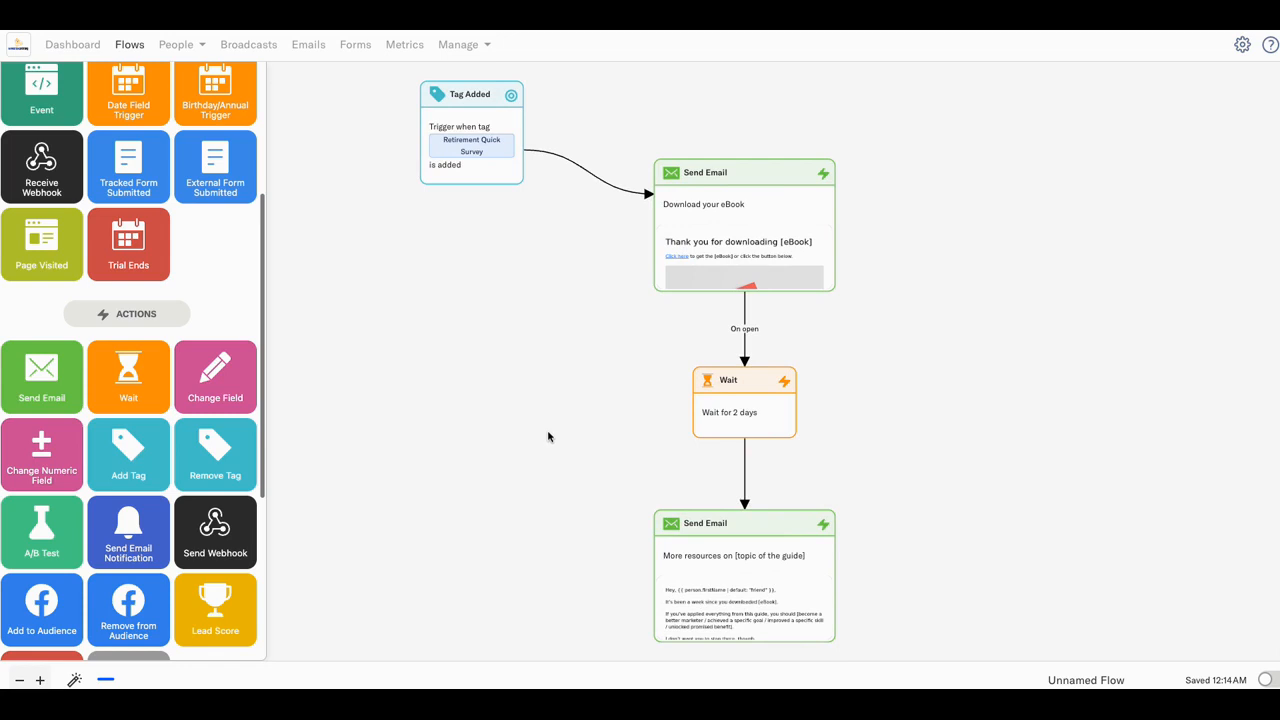
{"action": "left_click_drag", "start_coordinate": [547, 437], "coordinate": [557, 447]}
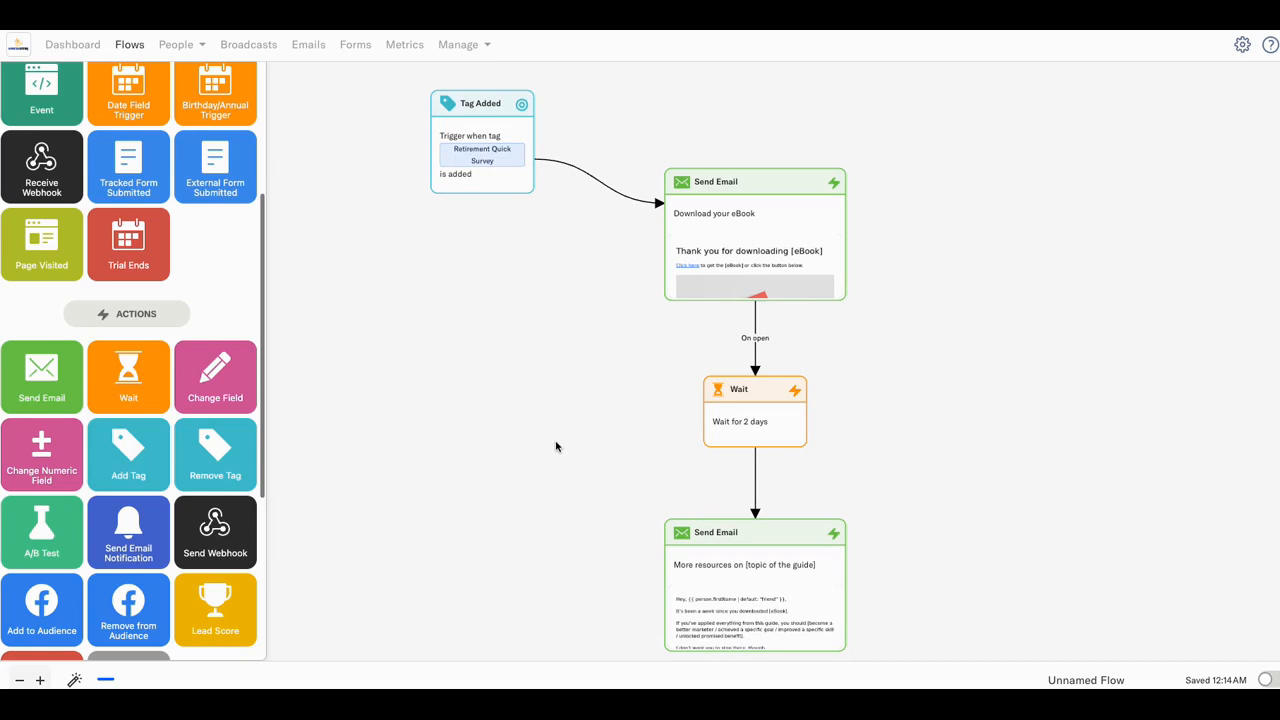
{"action": "left_click_drag", "start_coordinate": [556, 445], "coordinate": [561, 426]}
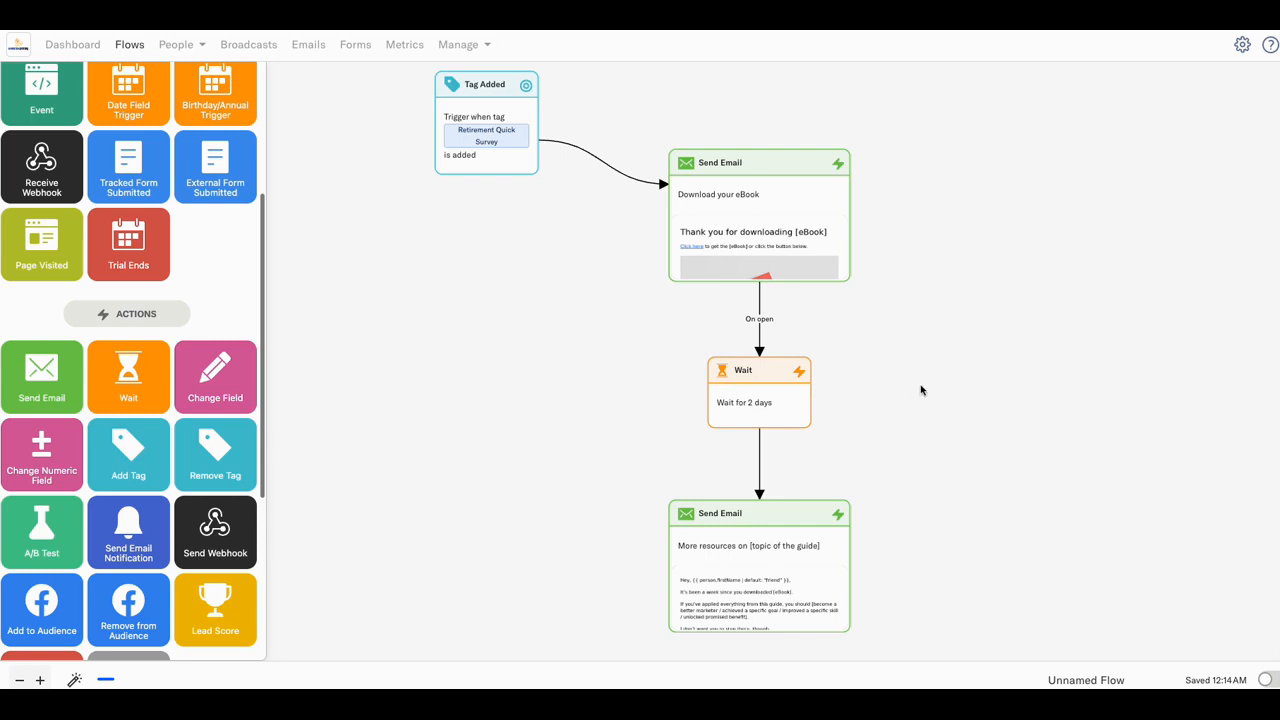
{"action": "mouse_move", "coordinate": [952, 412]}
{"action": "left_mouse_down"}
{"action": "mouse_move", "coordinate": [978, 420]}
{"action": "mouse_move", "coordinate": [941, 417]}
{"action": "left_mouse_up"}
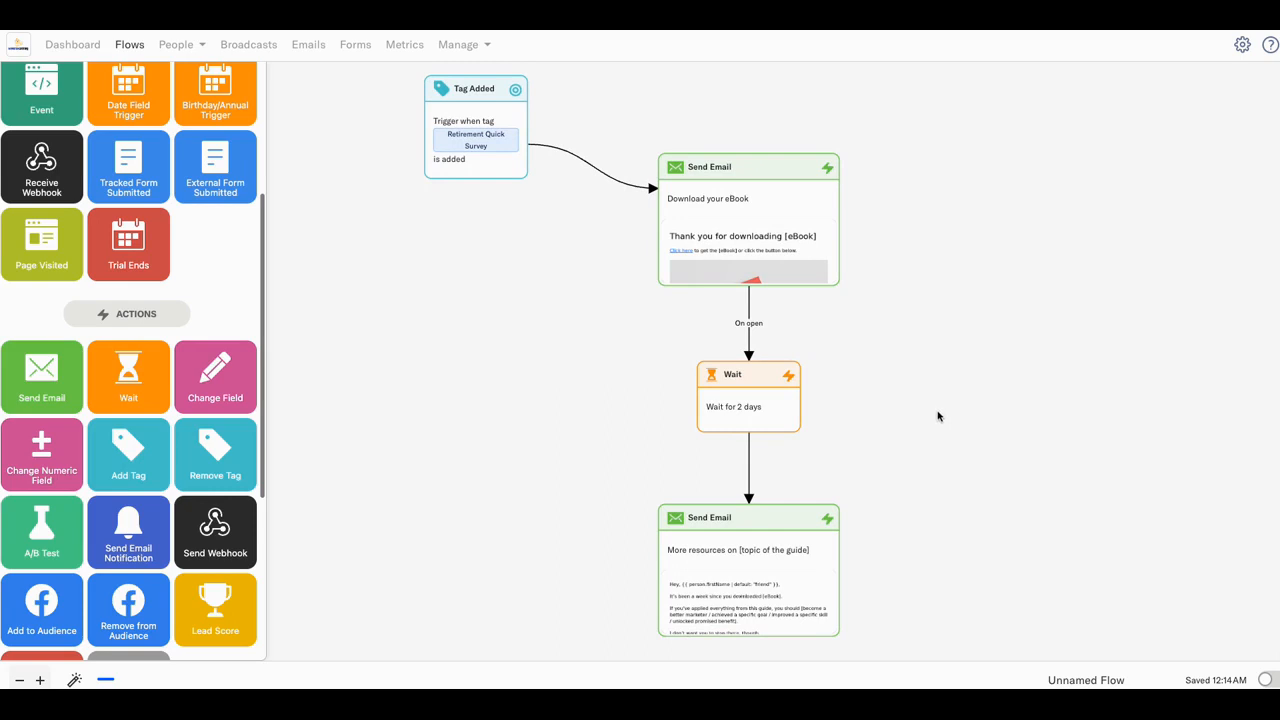
{"action": "left_click_drag", "start_coordinate": [963, 420], "coordinate": [955, 424]}
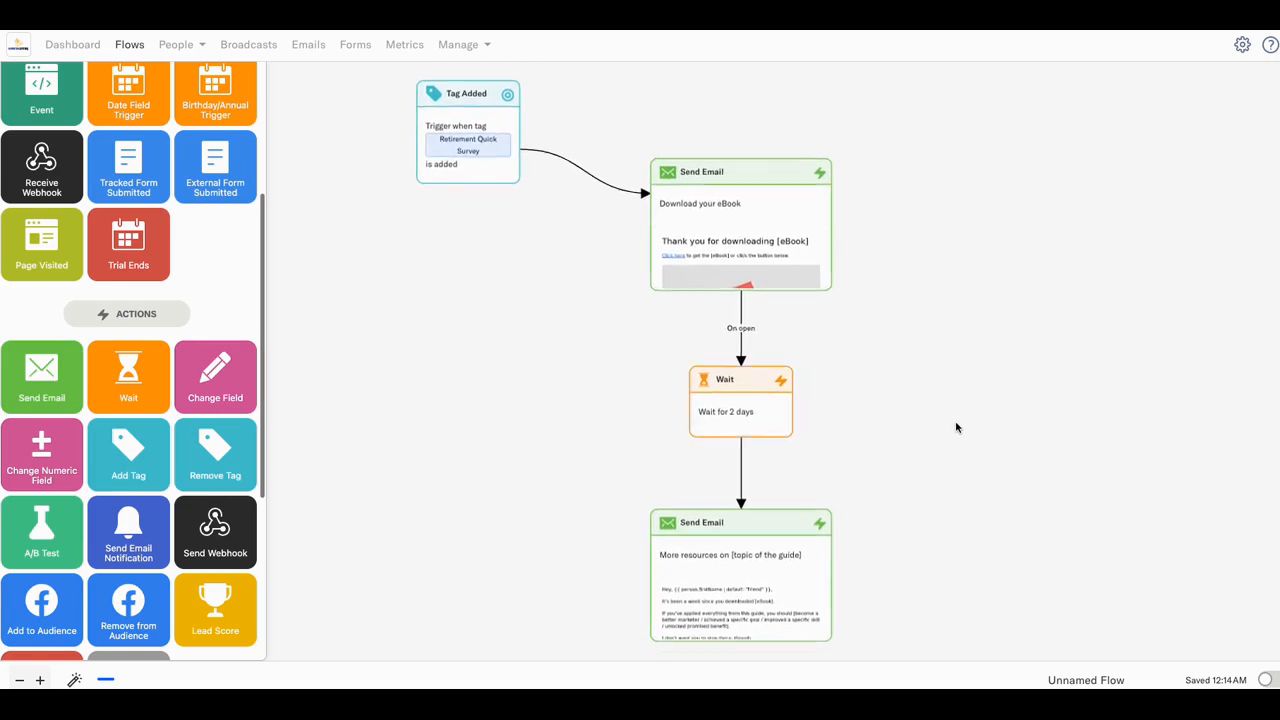